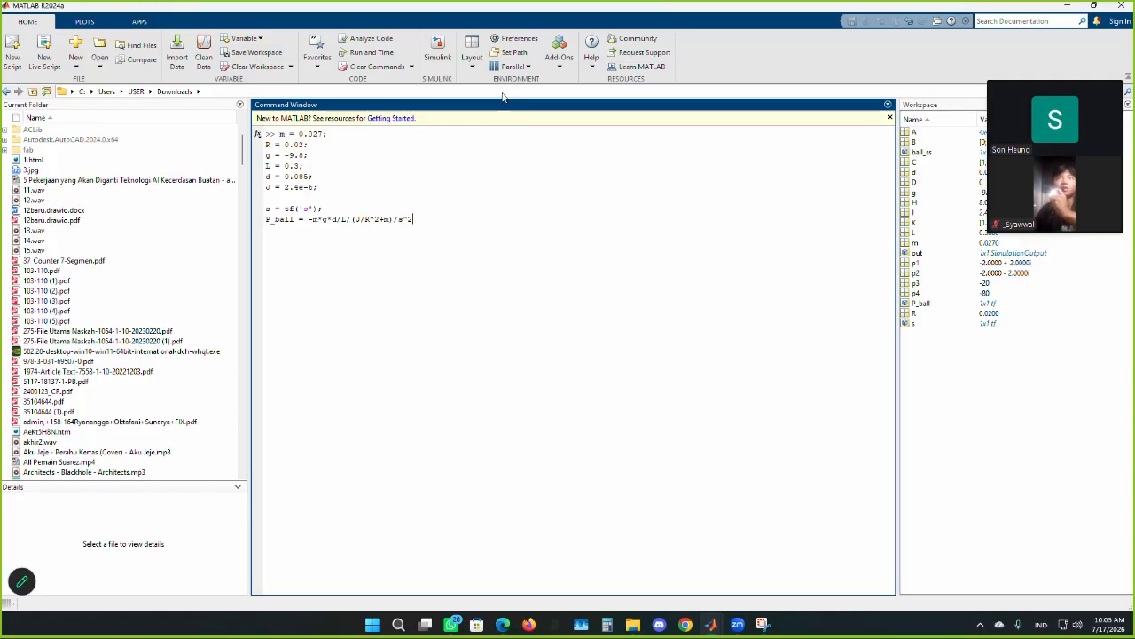
Review the unexecuted command block, checking the assignments of m, R, g, L, d and J one by one
drag(434, 206, 279, 133)
click(428, 217)
drag(429, 217, 271, 133)
click(415, 197)
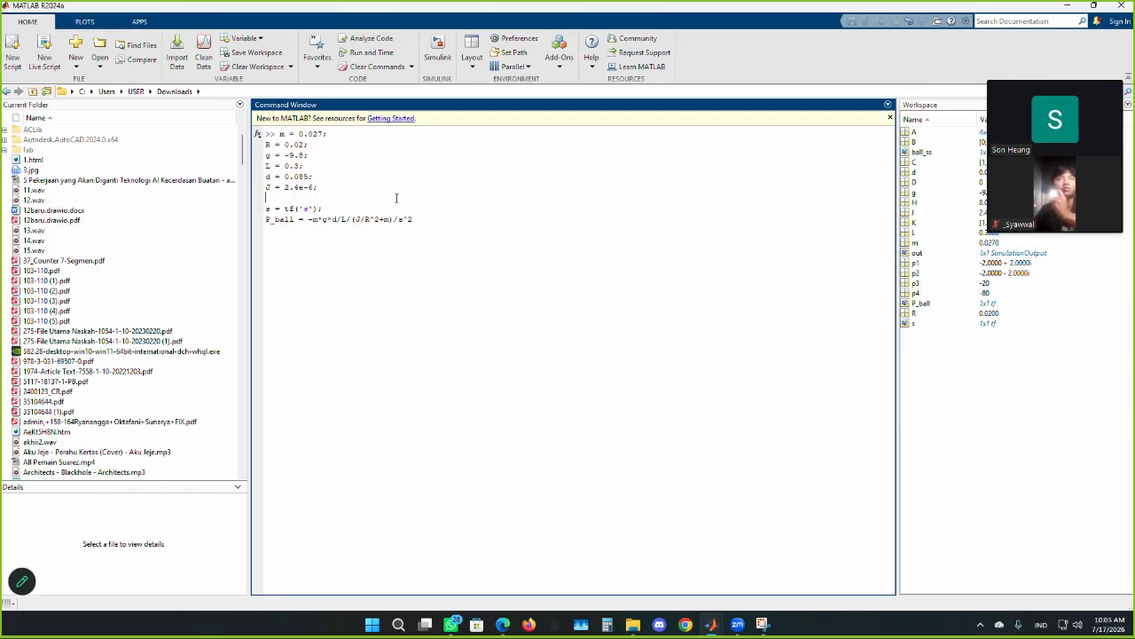
drag(278, 133, 326, 134)
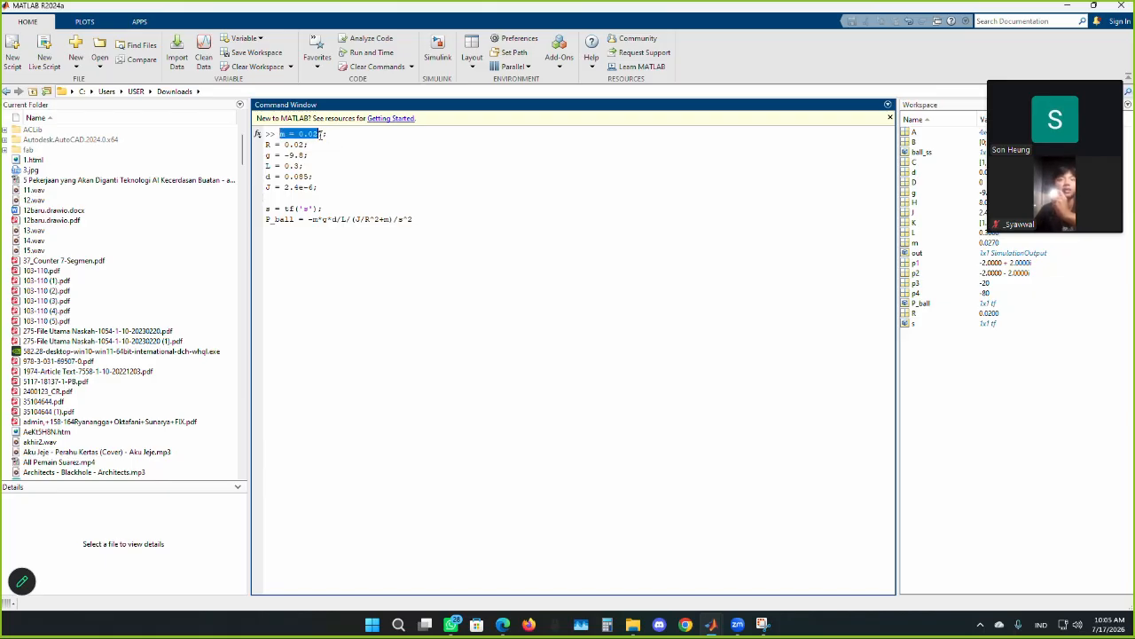
click(330, 134)
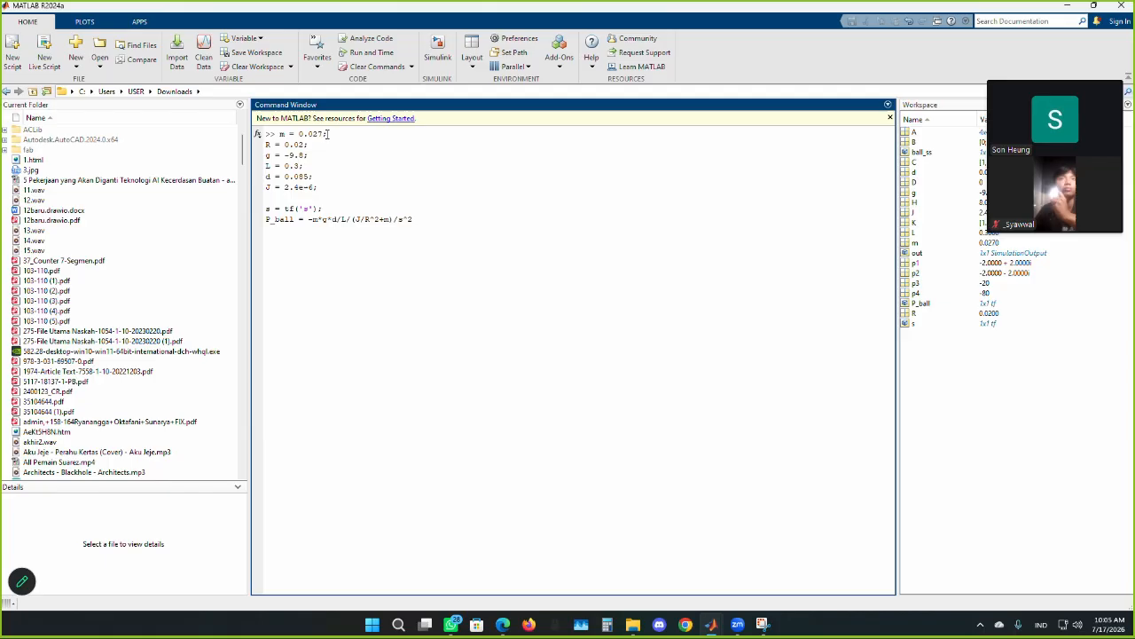
mouse_move(323, 134)
mouse_down()
mouse_move(297, 134)
mouse_move(322, 134)
mouse_up()
click(299, 133)
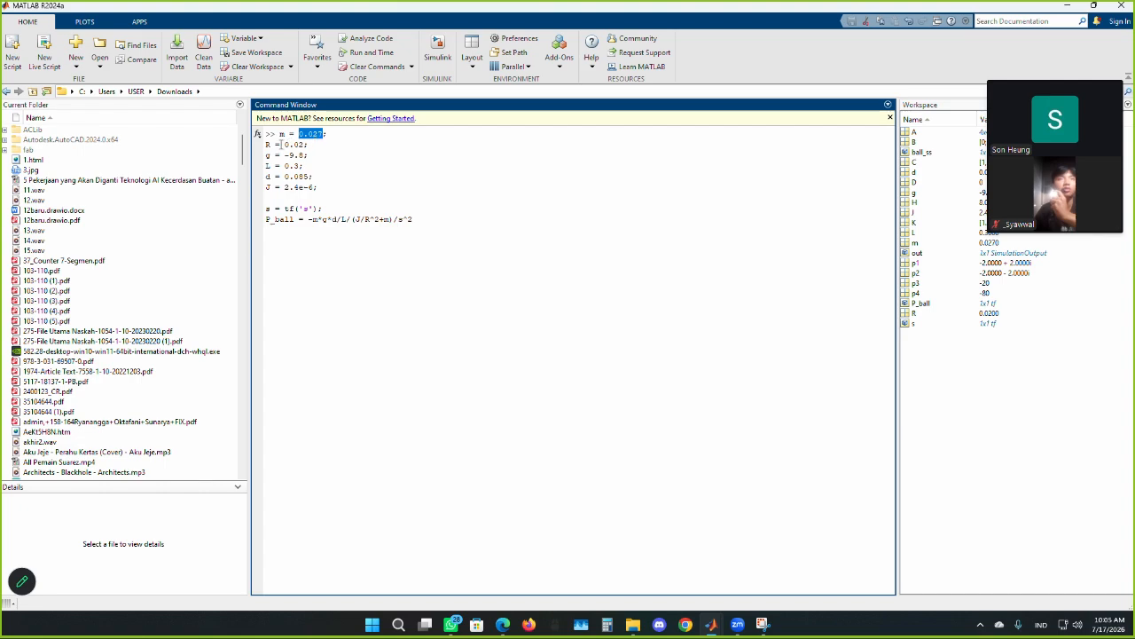
drag(267, 144, 296, 155)
click(289, 144)
click(304, 145)
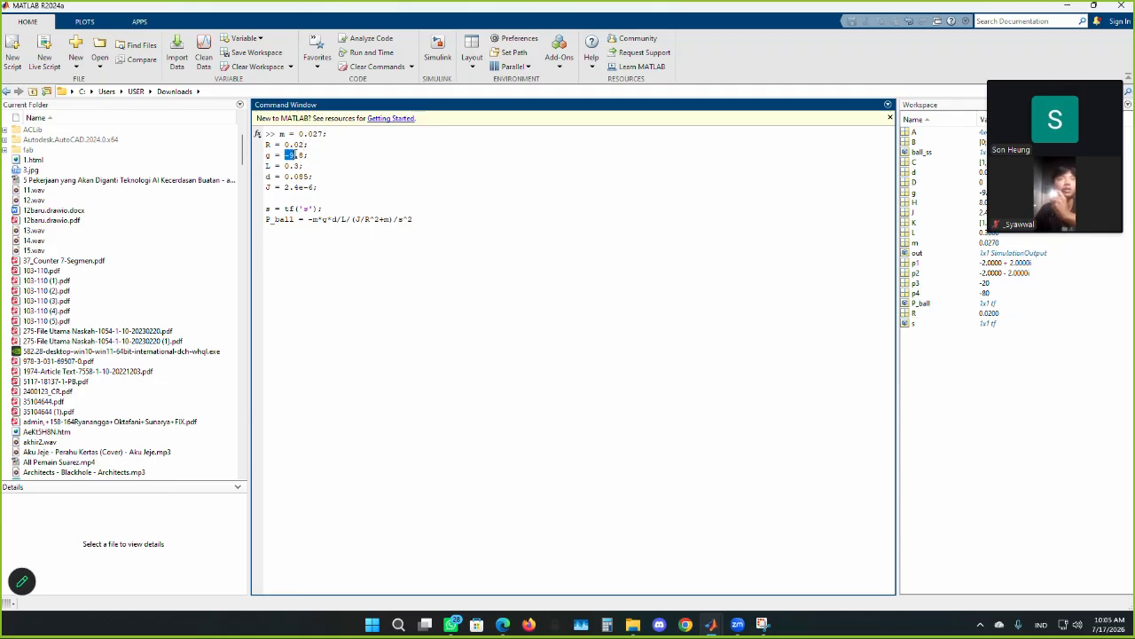
click(276, 165)
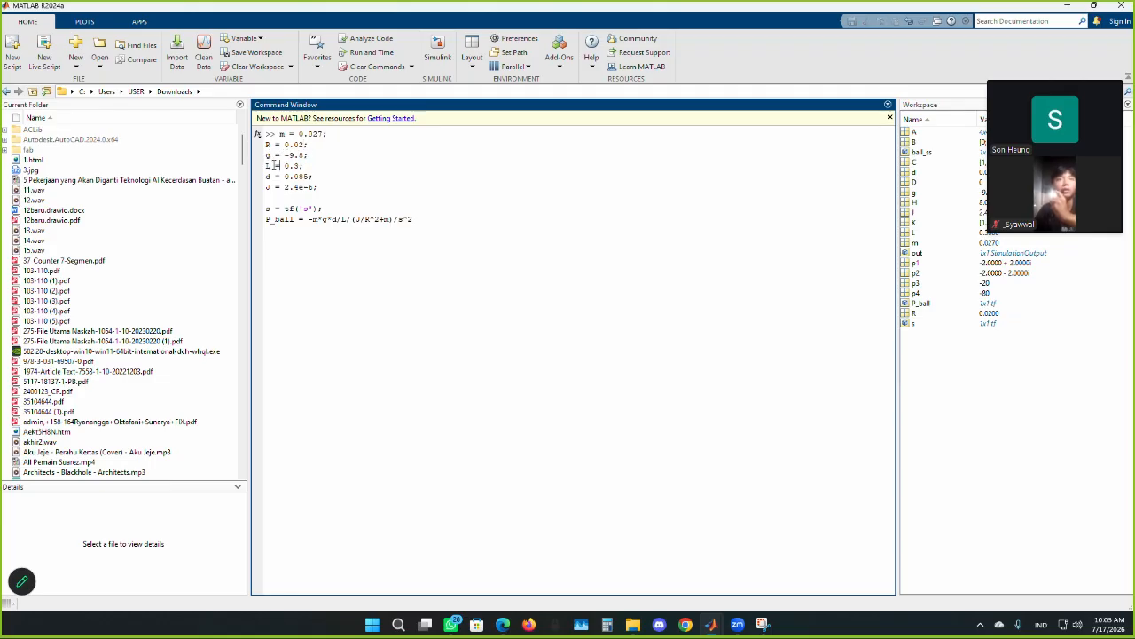
drag(284, 165, 297, 166)
click(303, 165)
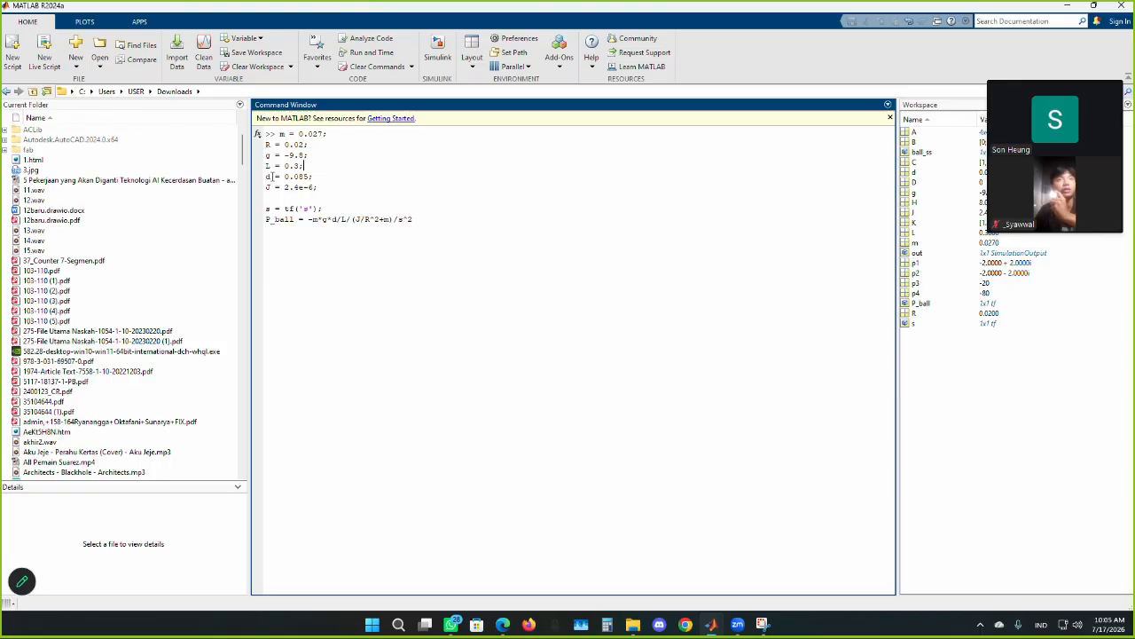
mouse_move(284, 176)
mouse_down()
mouse_move(305, 175)
mouse_move(280, 184)
mouse_up()
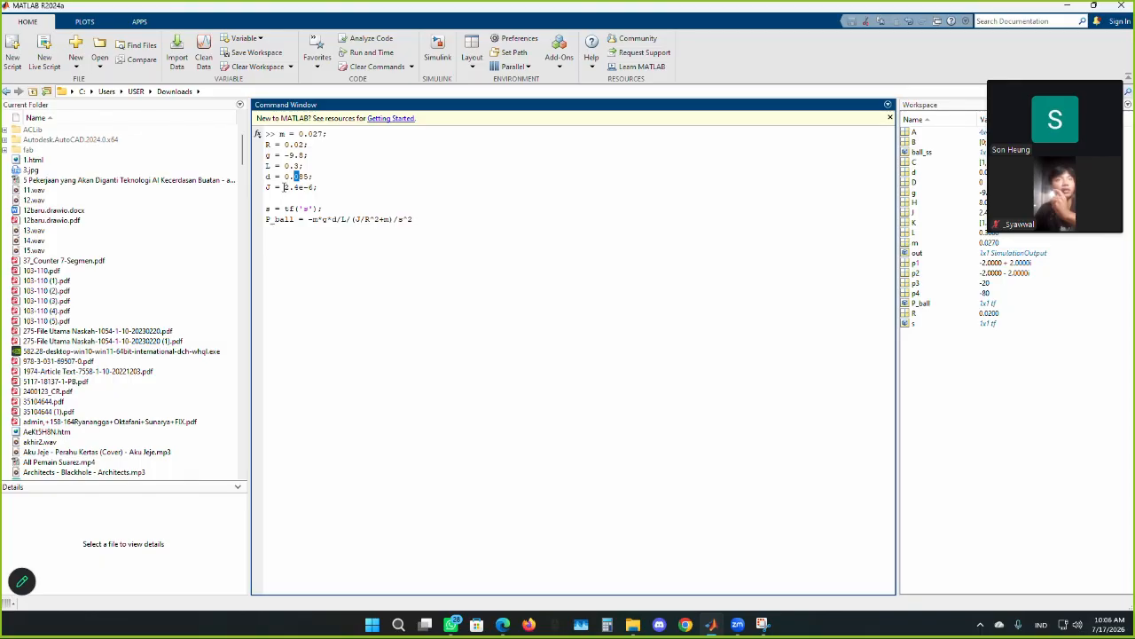
drag(285, 187, 304, 189)
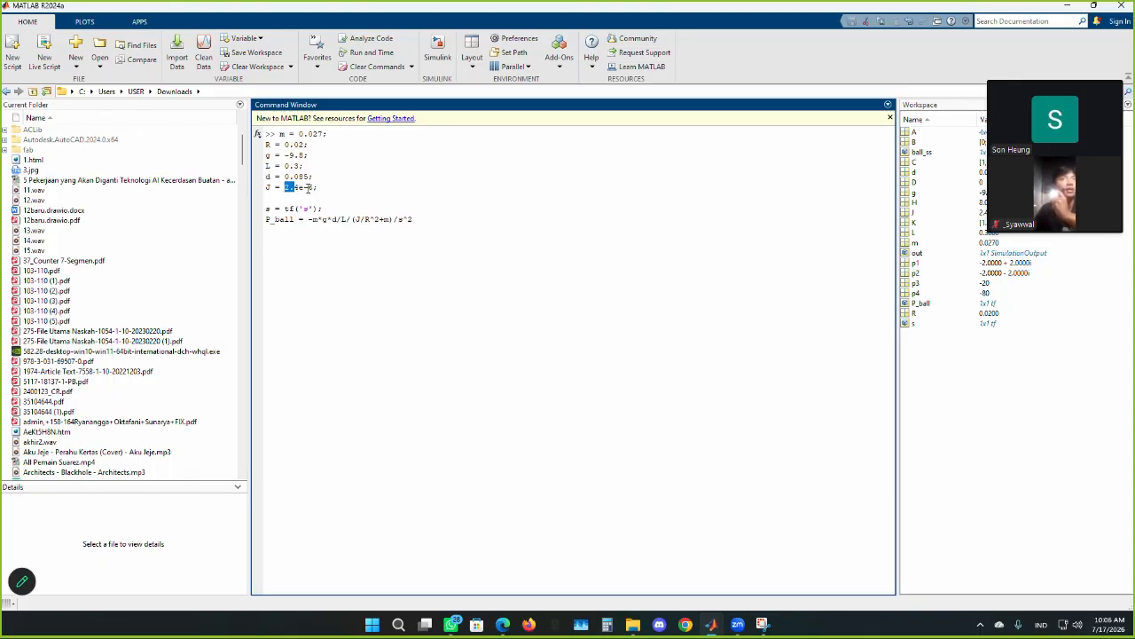
Run the command block to compute the P_ball transfer function and highlight the numerator of the result
click(425, 214)
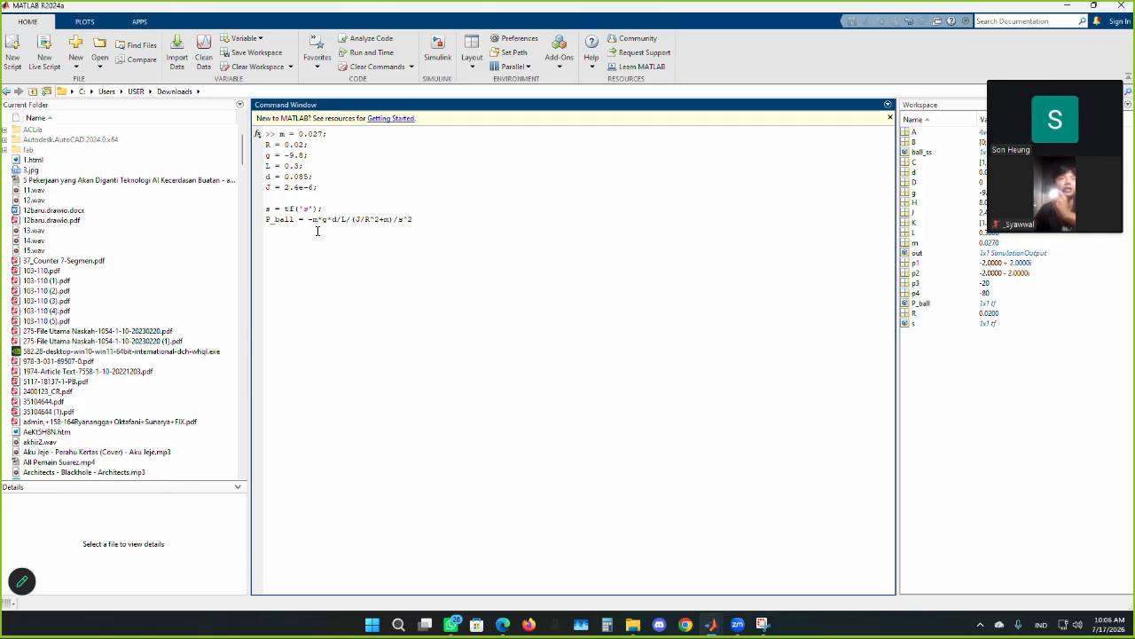
key(Return)
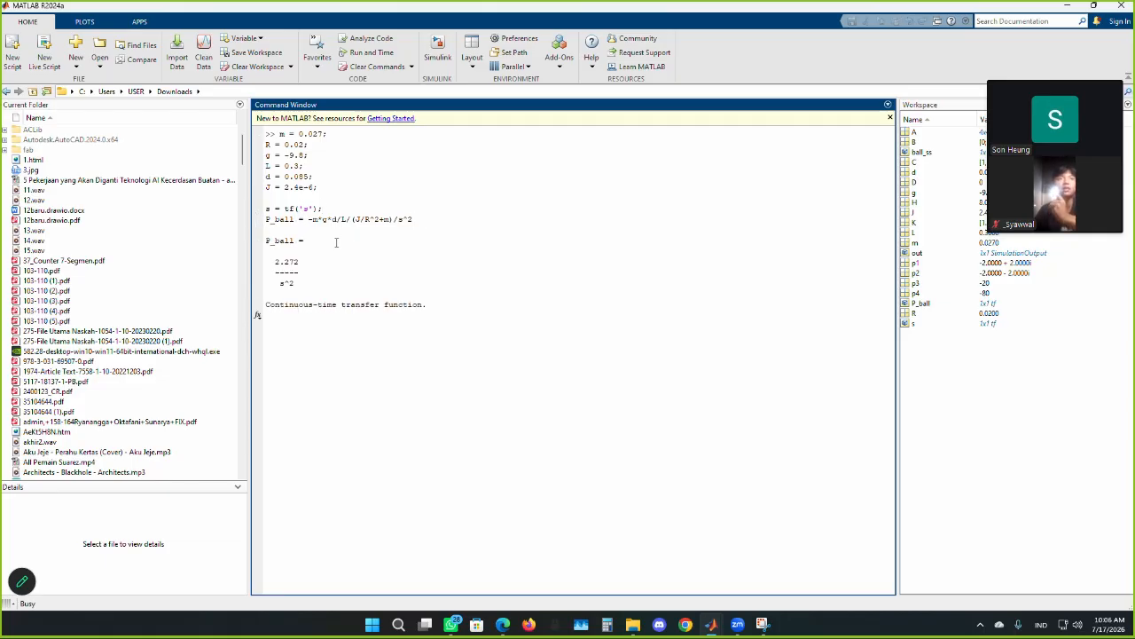
drag(276, 261, 299, 264)
right_click(298, 265)
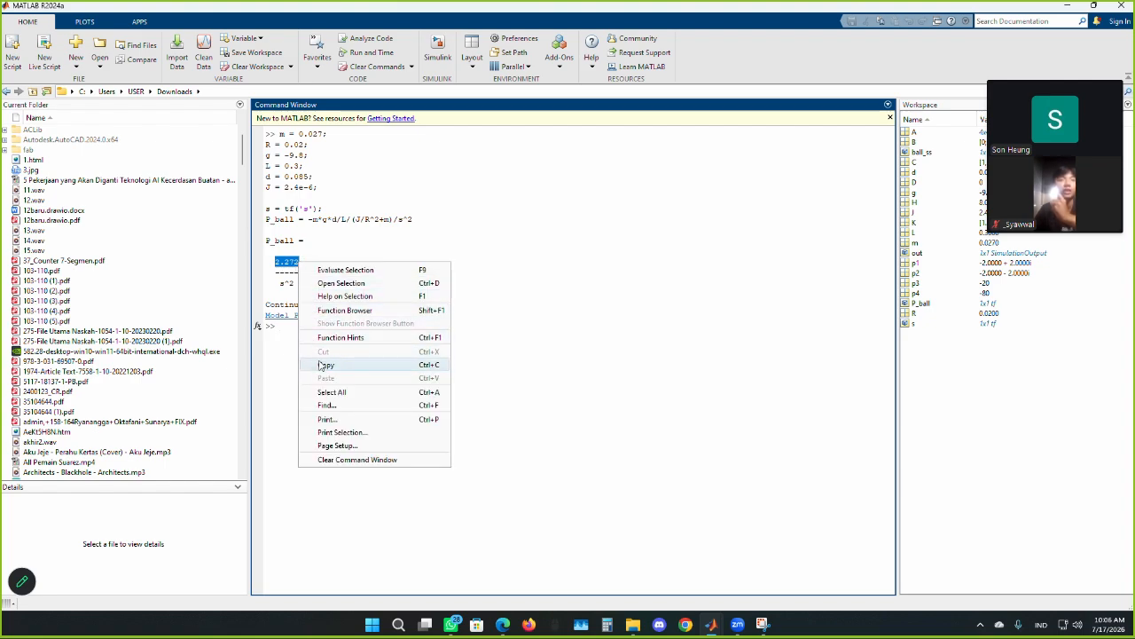
click(302, 260)
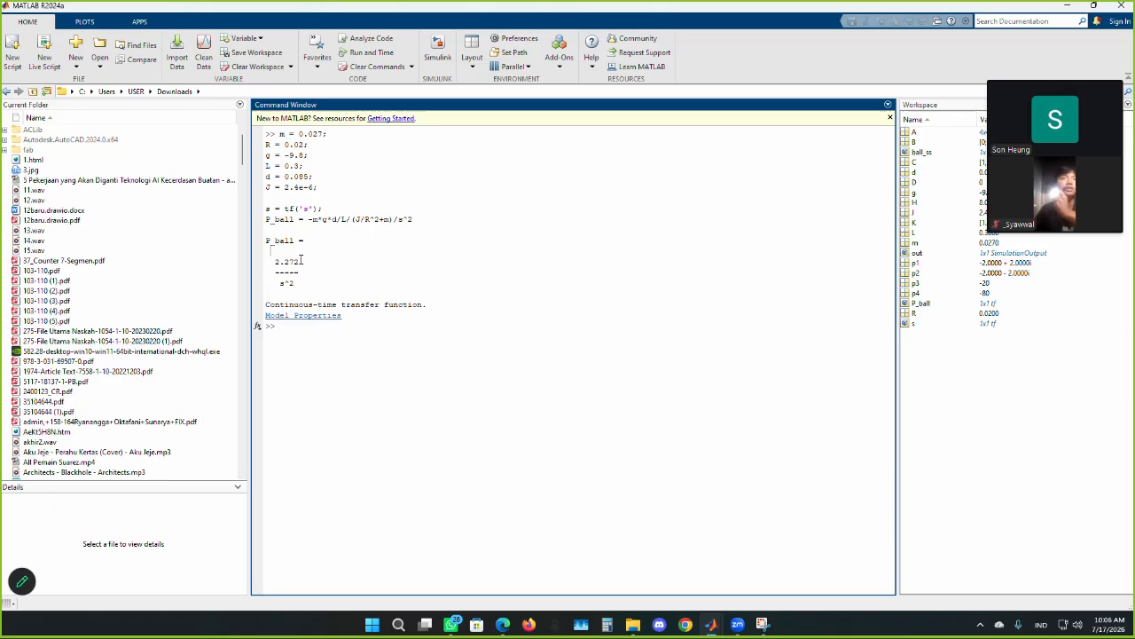
drag(301, 260, 270, 266)
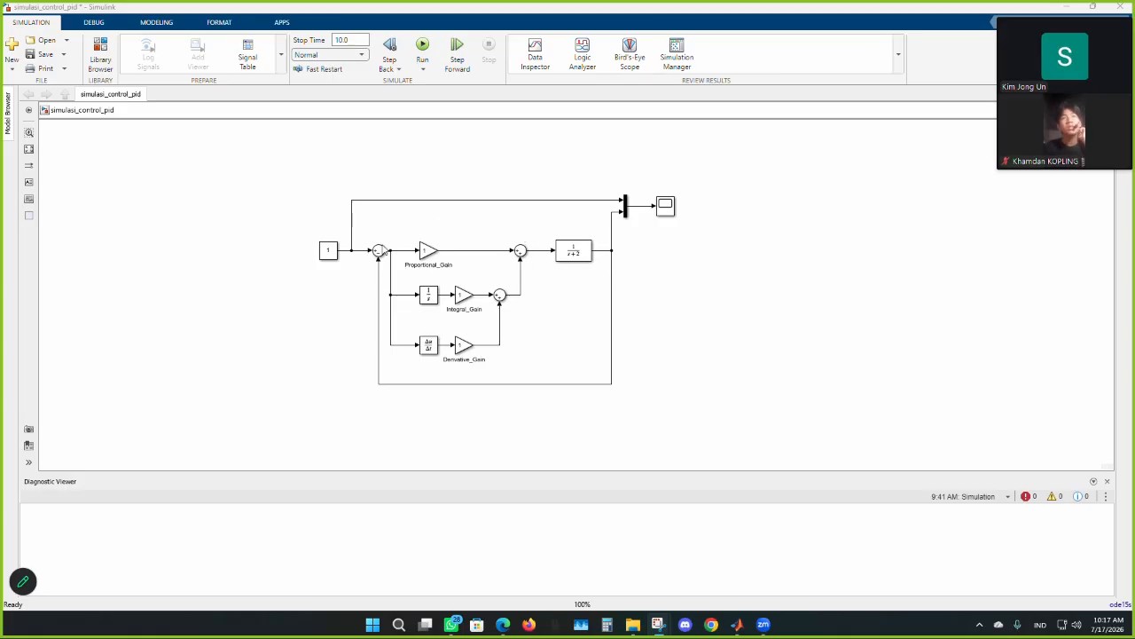
Examine the blocks of the simulasi_control_pid model, from the Constant input through the sum, gain and transfer function blocks to the Mux and Scope
click(325, 257)
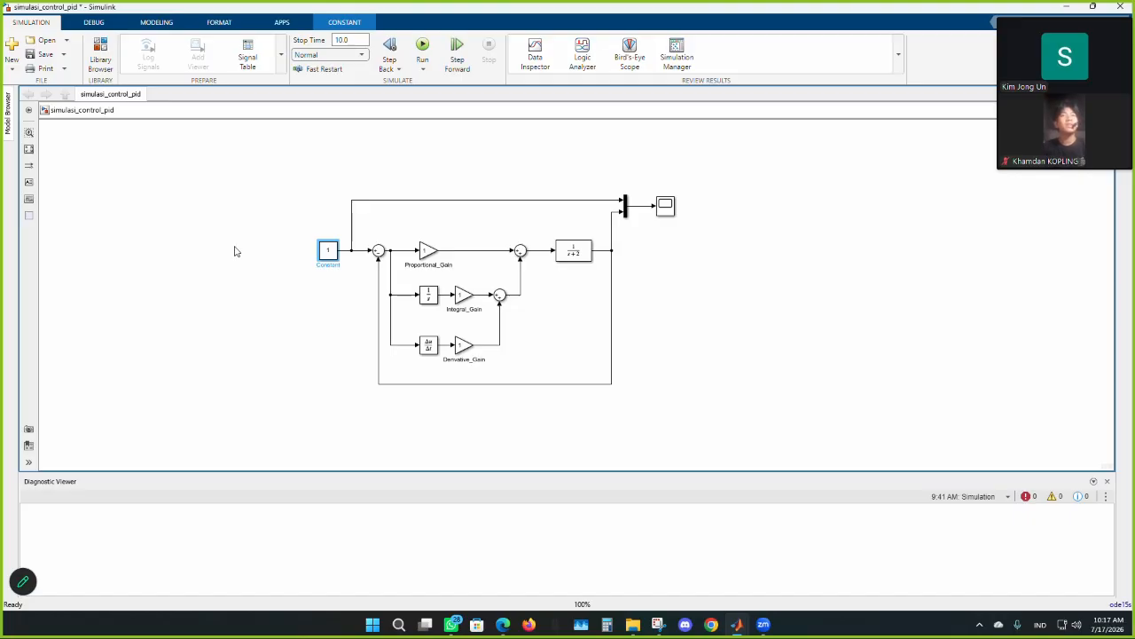
click(379, 252)
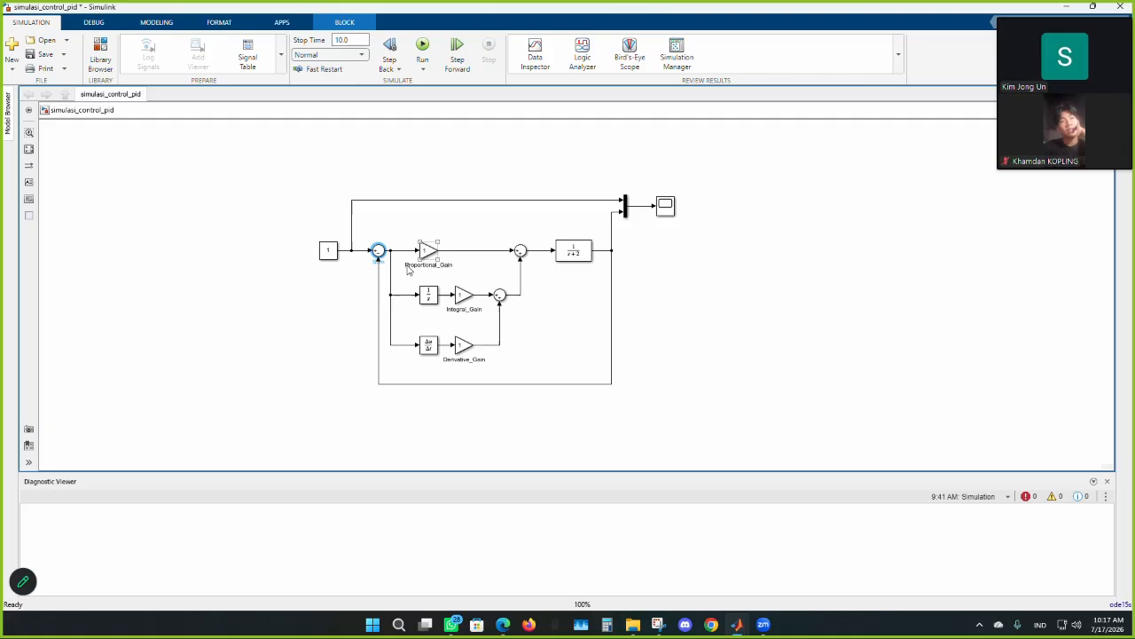
mouse_move(383, 242)
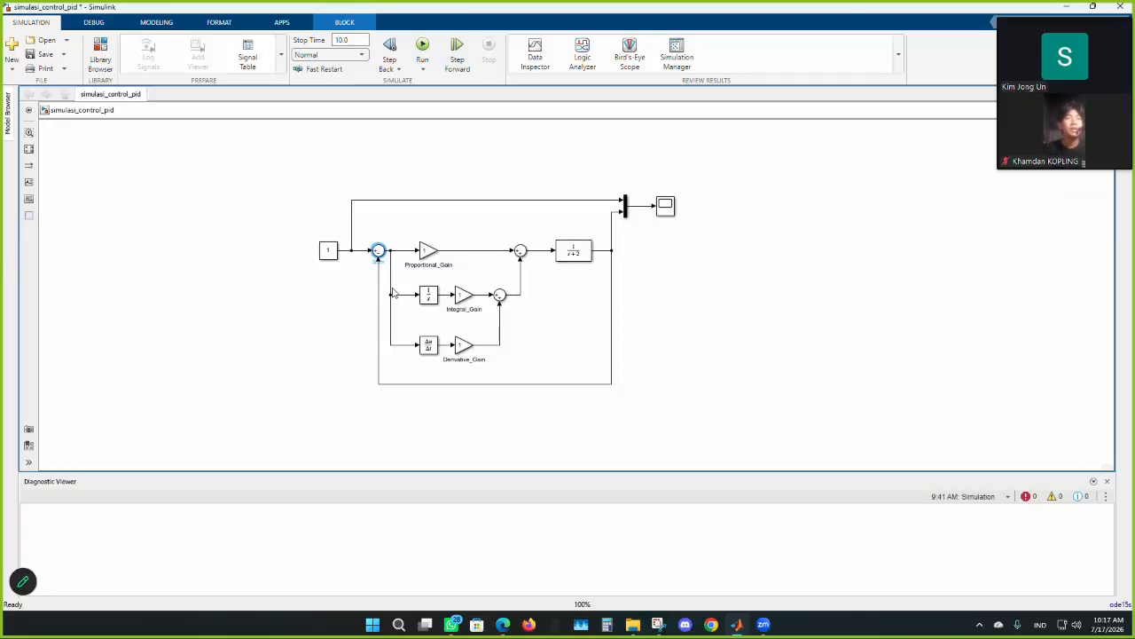
click(429, 251)
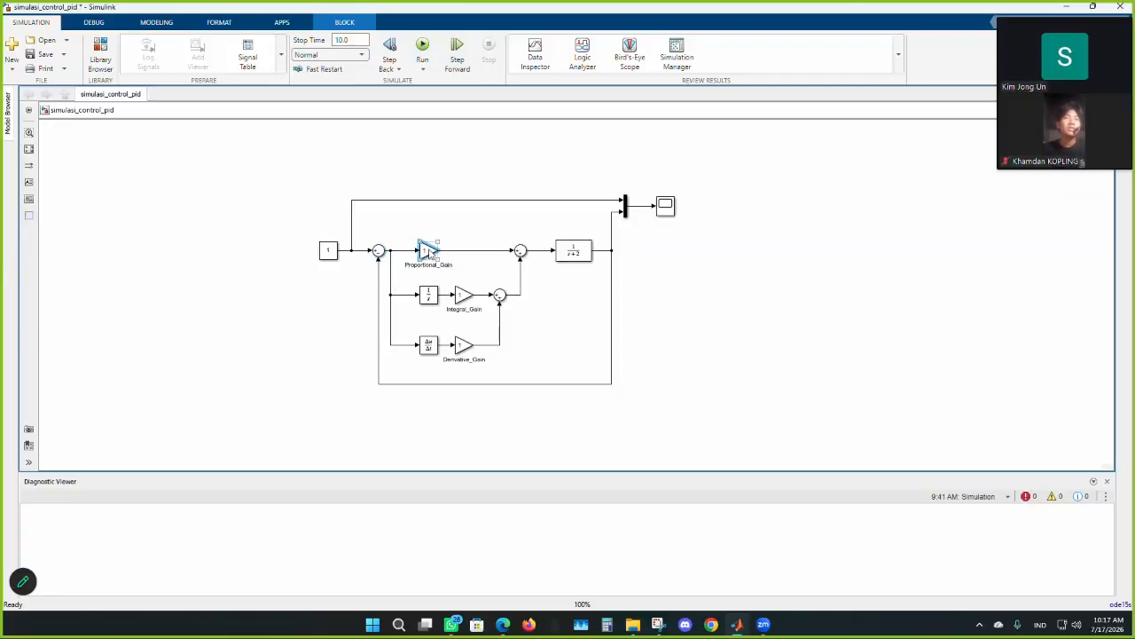
click(463, 295)
scroll(470, 330, down, 1)
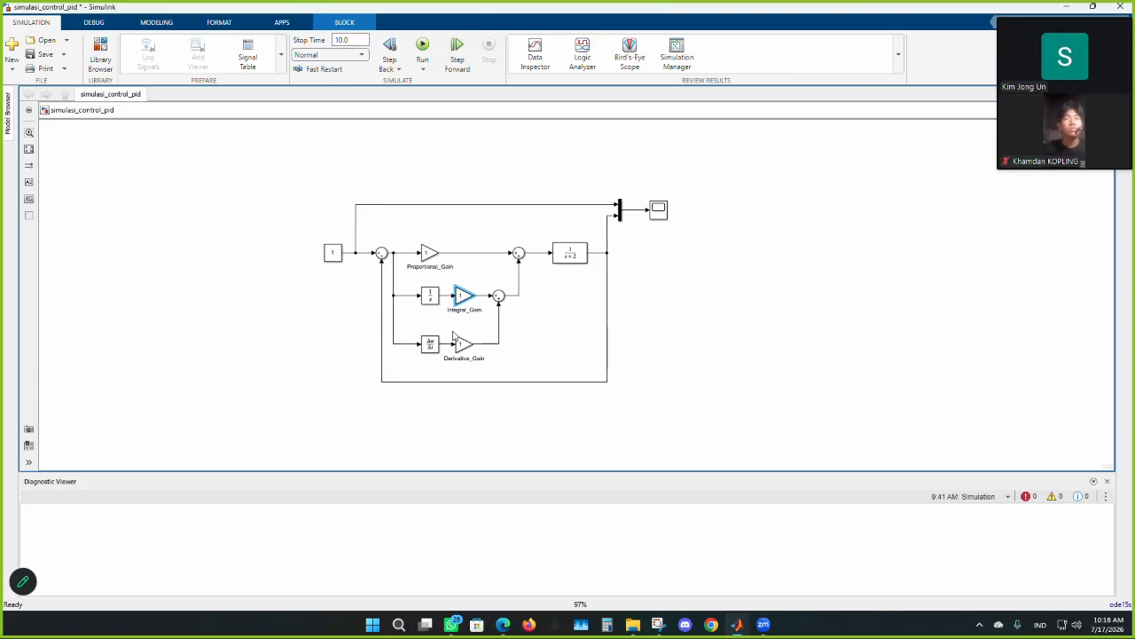
click(500, 298)
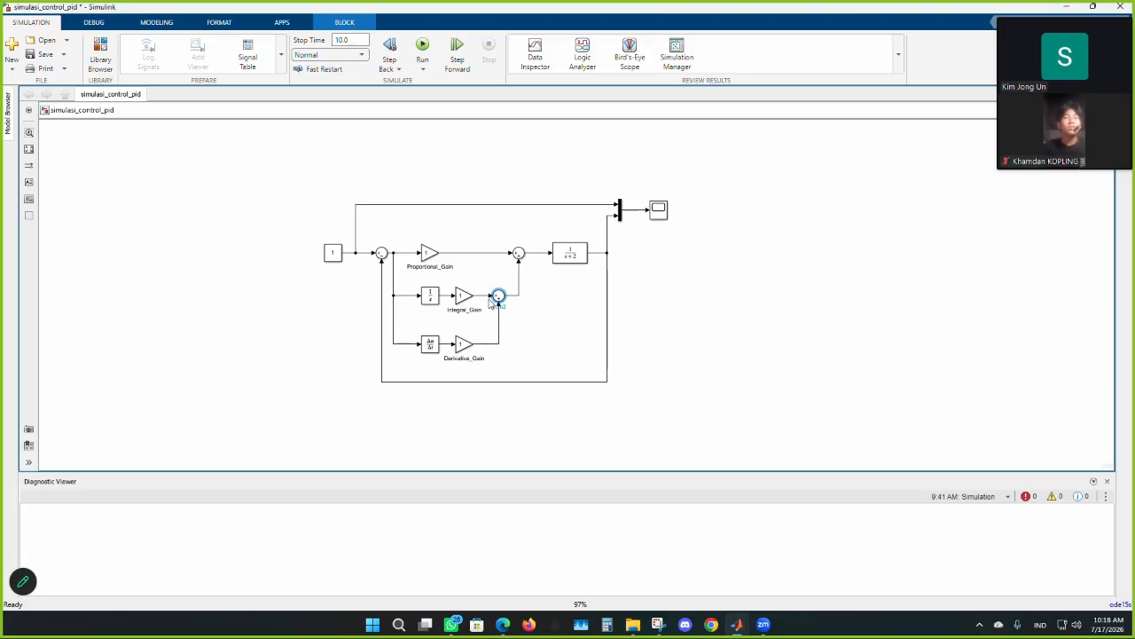
click(570, 256)
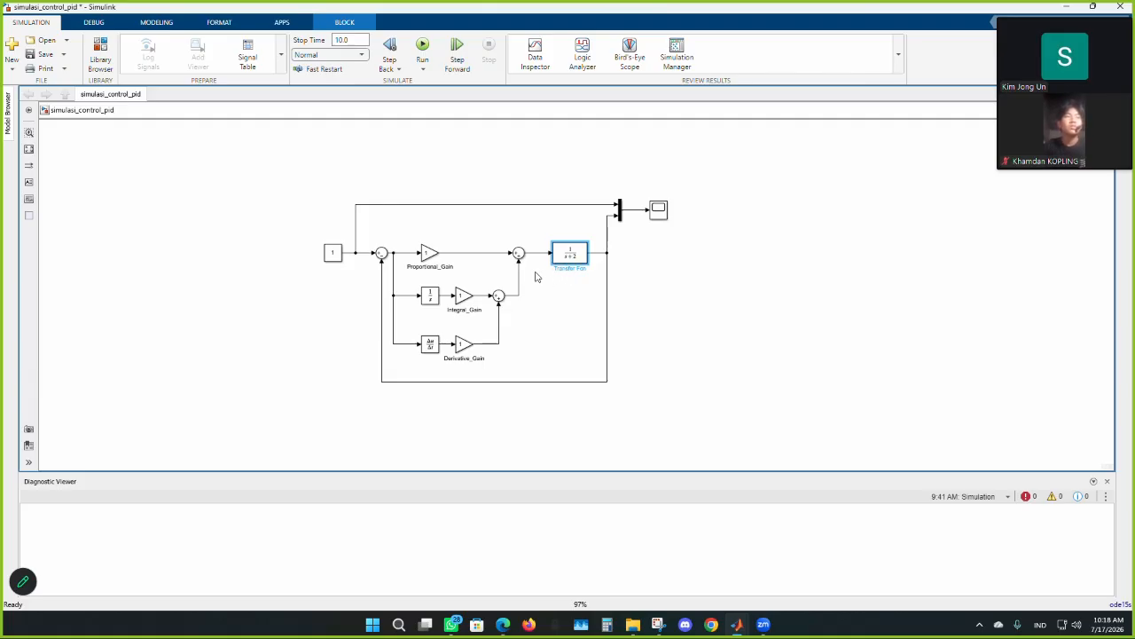
click(620, 211)
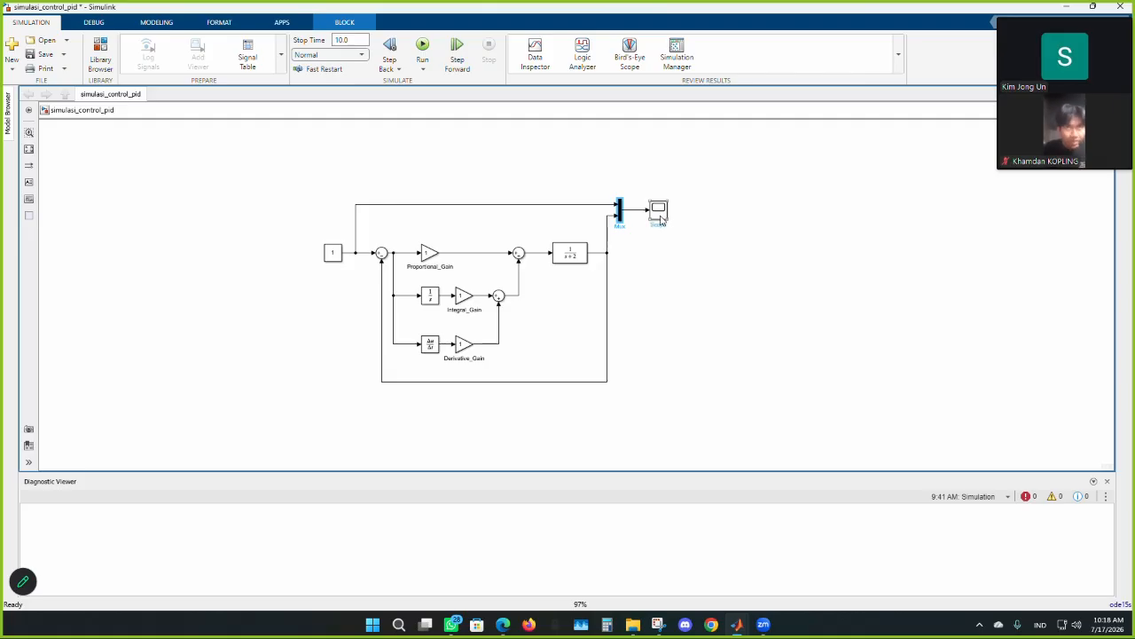
click(660, 219)
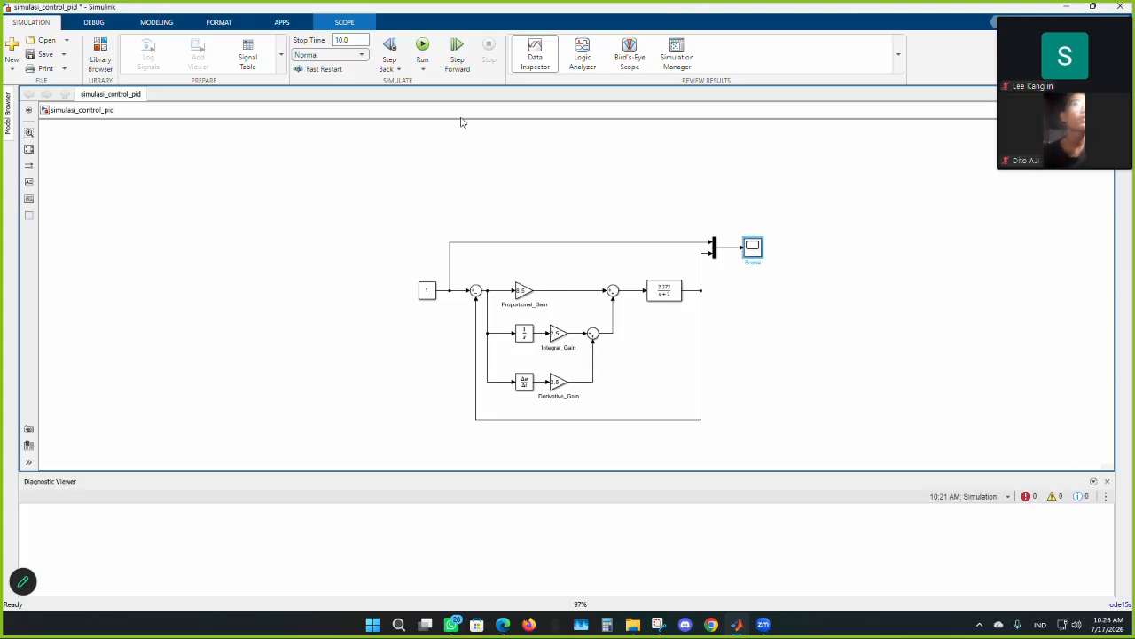
Run the simulasi_control_pid simulation and open the Scope connected to the Mux
click(422, 50)
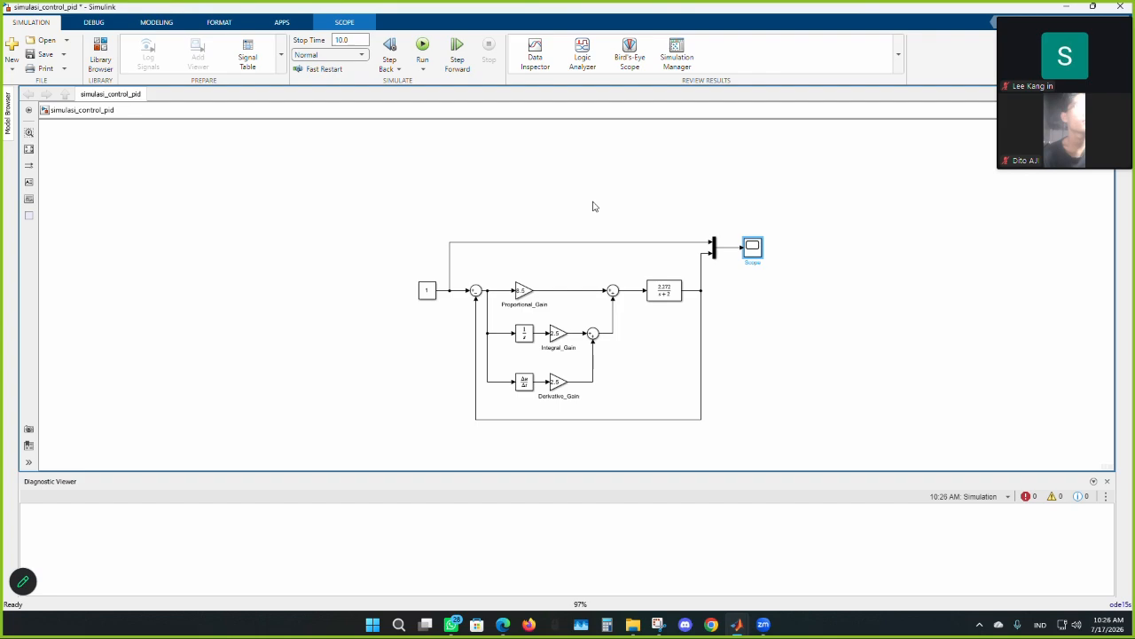
click(423, 44)
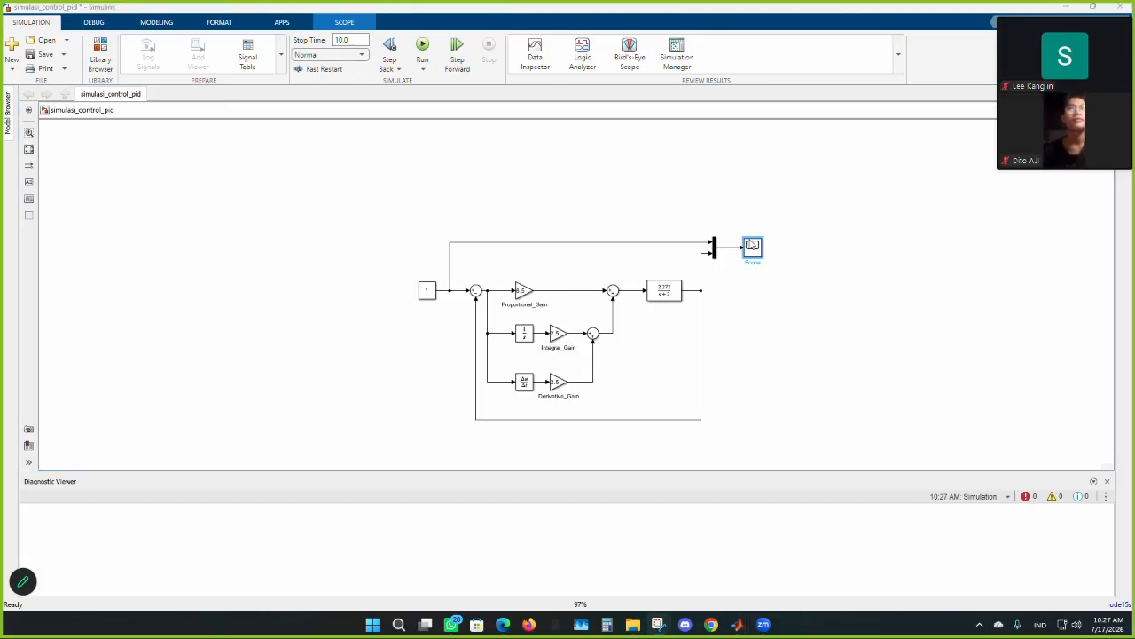
double_click(752, 249)
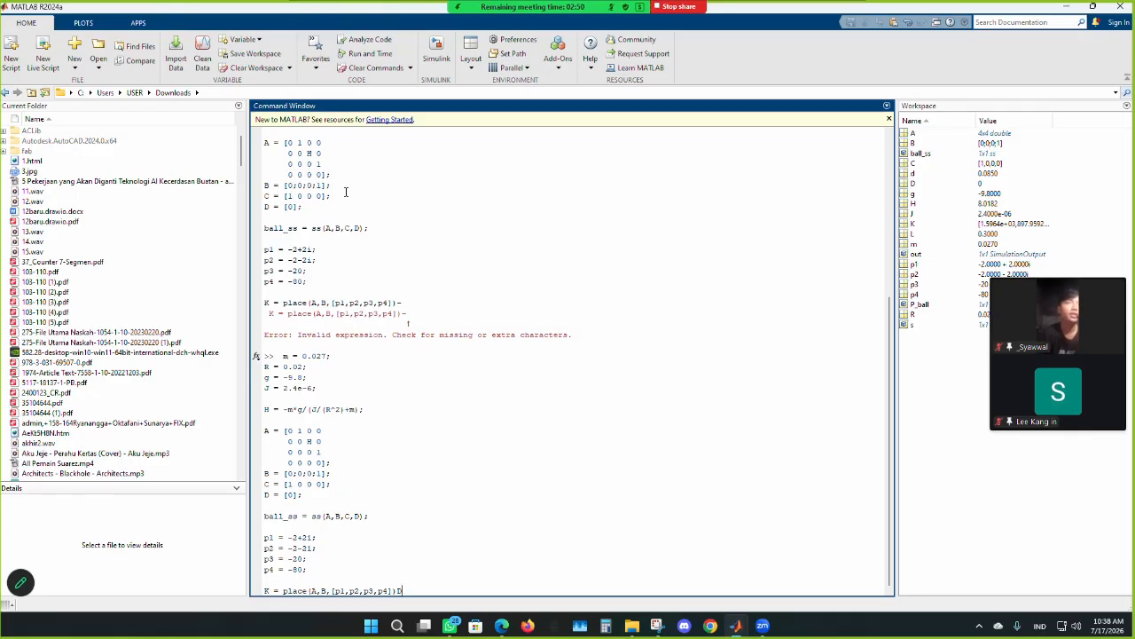
Remove the stray D after K = place(A,B,[p1,p2,p3,p4]), run the state-space commands and highlight the resulting K matrix
scroll(402, 282, up, 4)
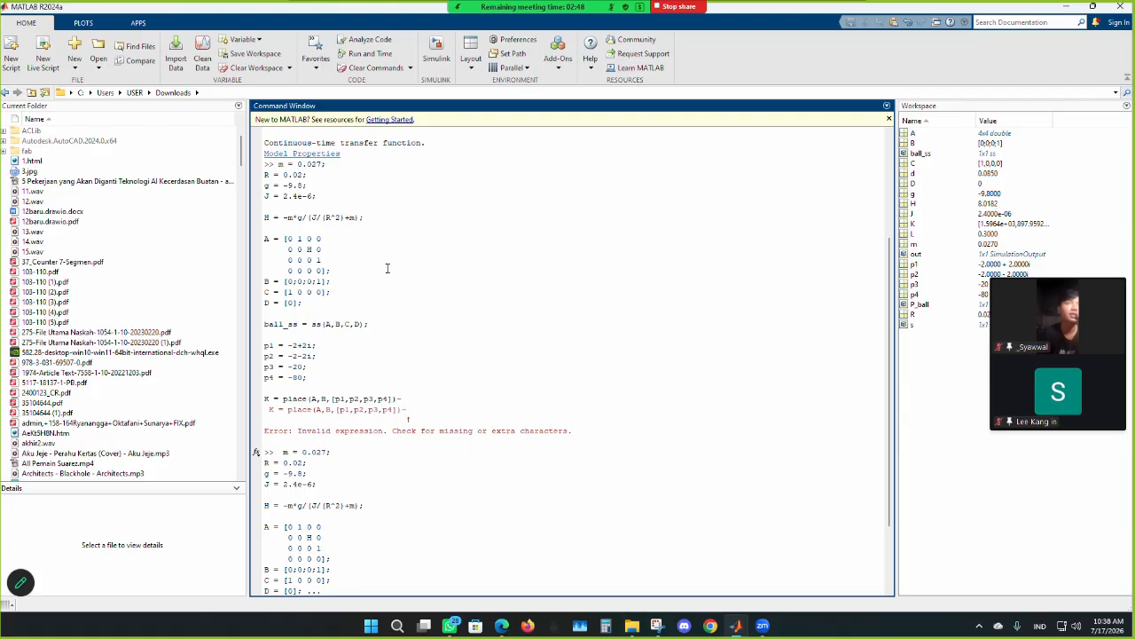
scroll(333, 264, down, 4)
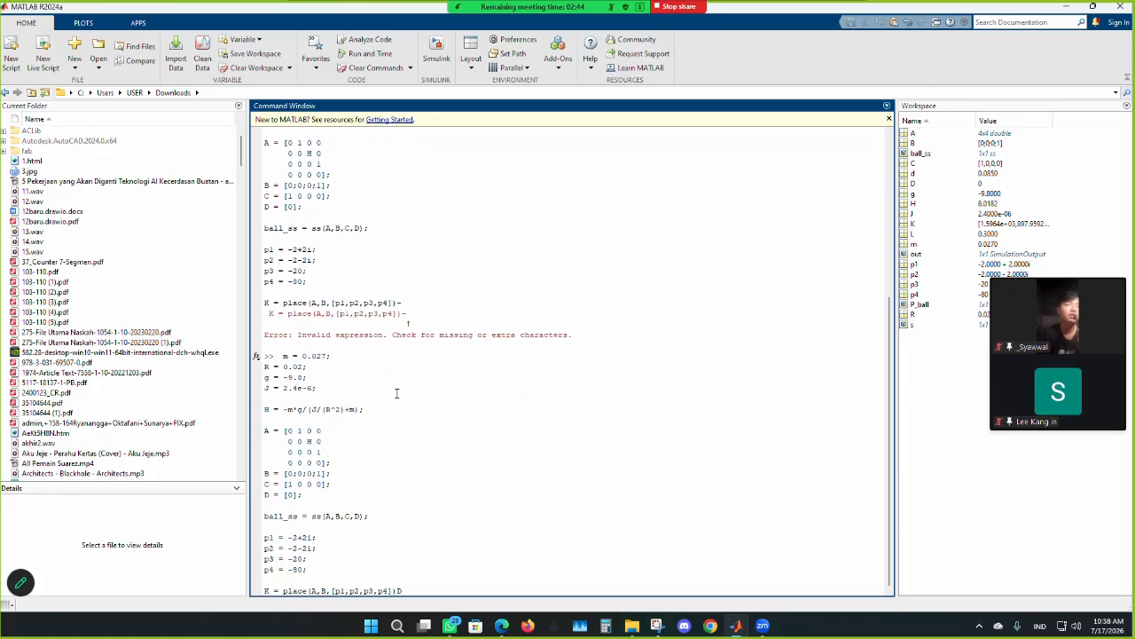
drag(281, 358, 335, 388)
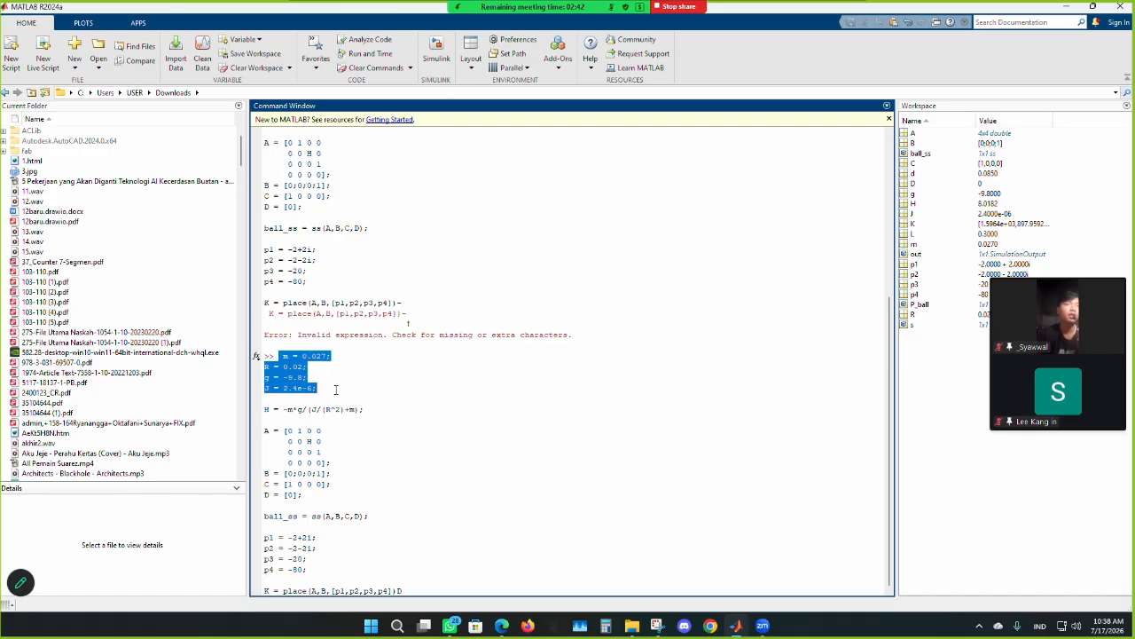
scroll(406, 337, up, 2)
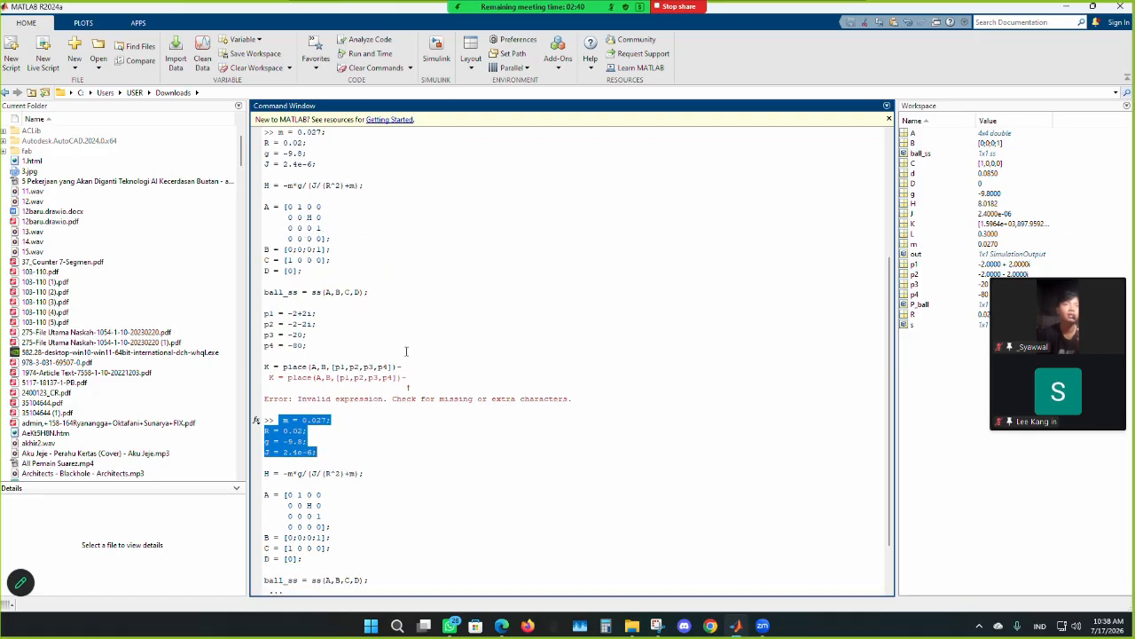
scroll(406, 337, down, 1)
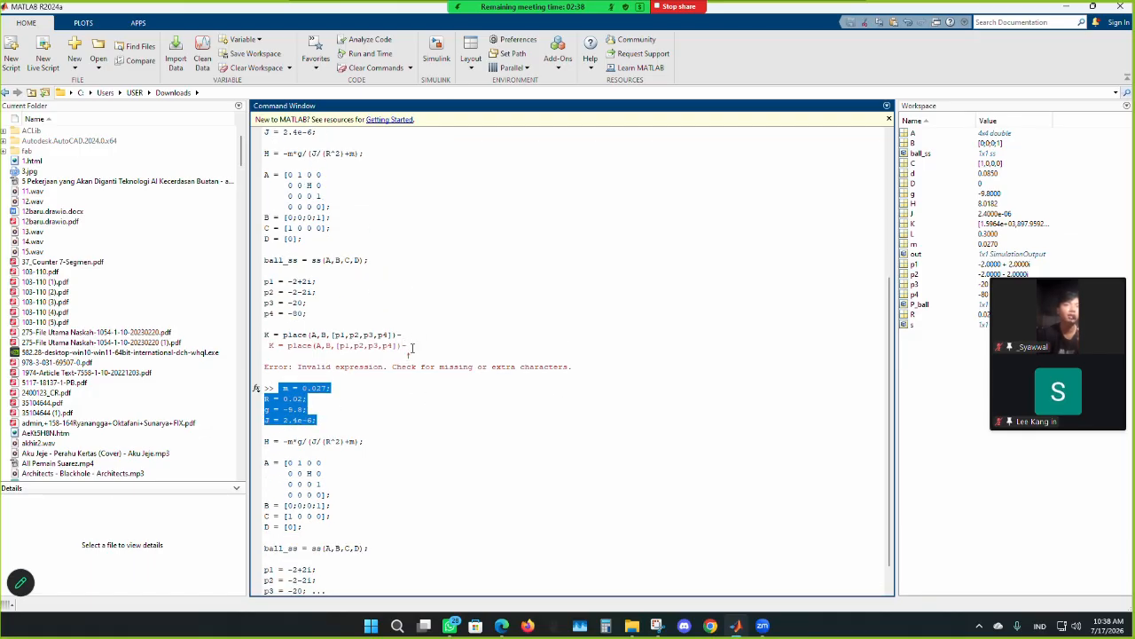
scroll(361, 486, down, 1)
click(415, 585)
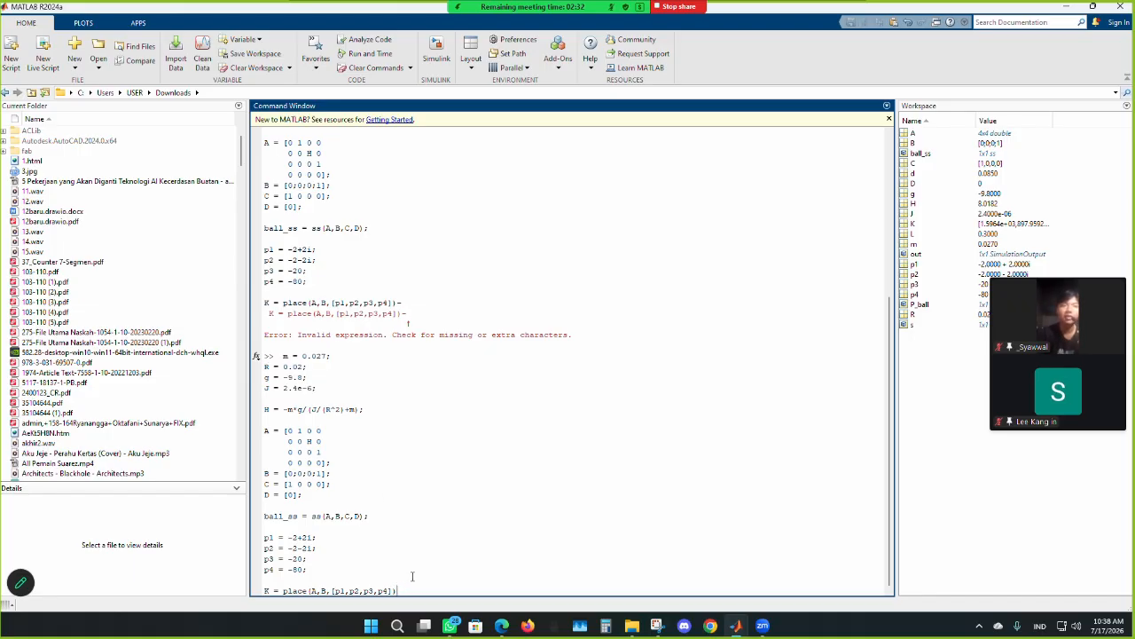
key(Return)
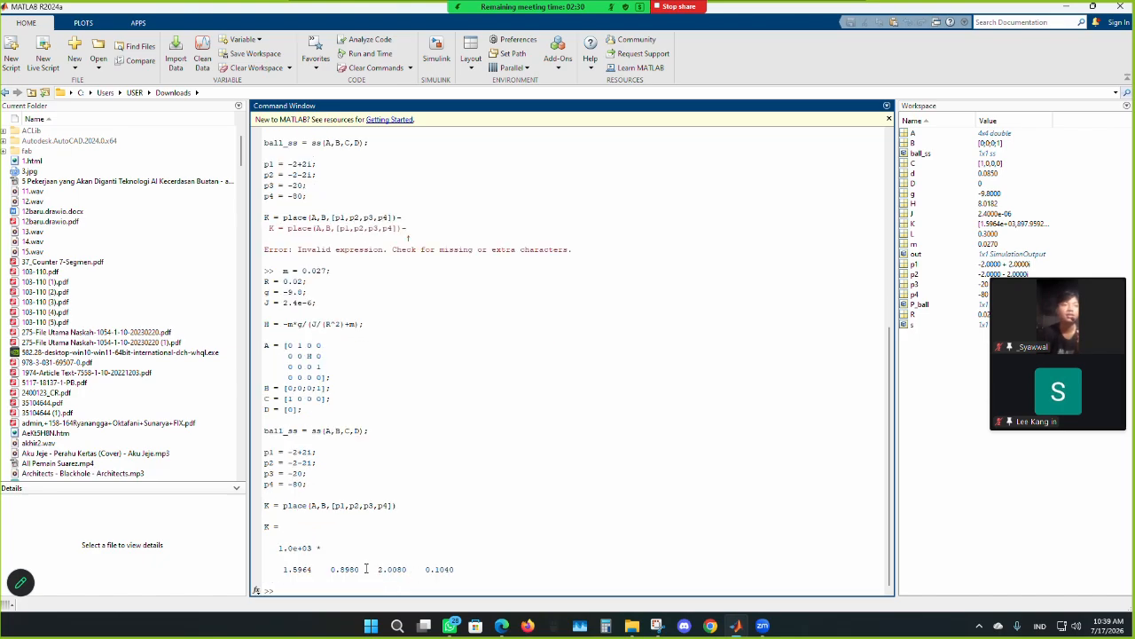
drag(278, 548, 456, 577)
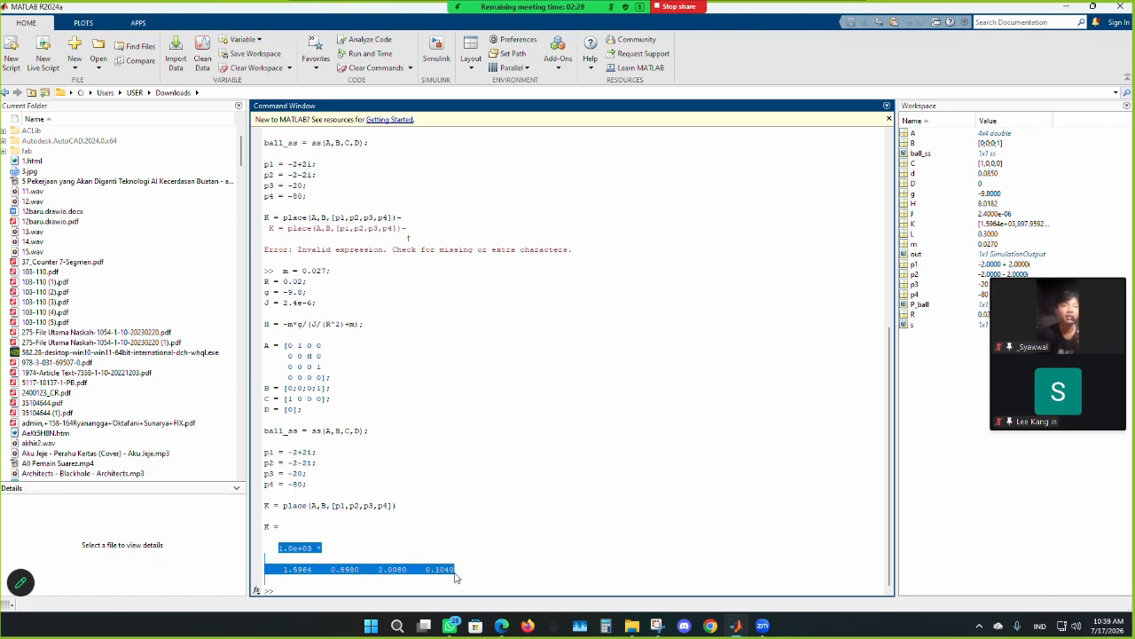
click(461, 578)
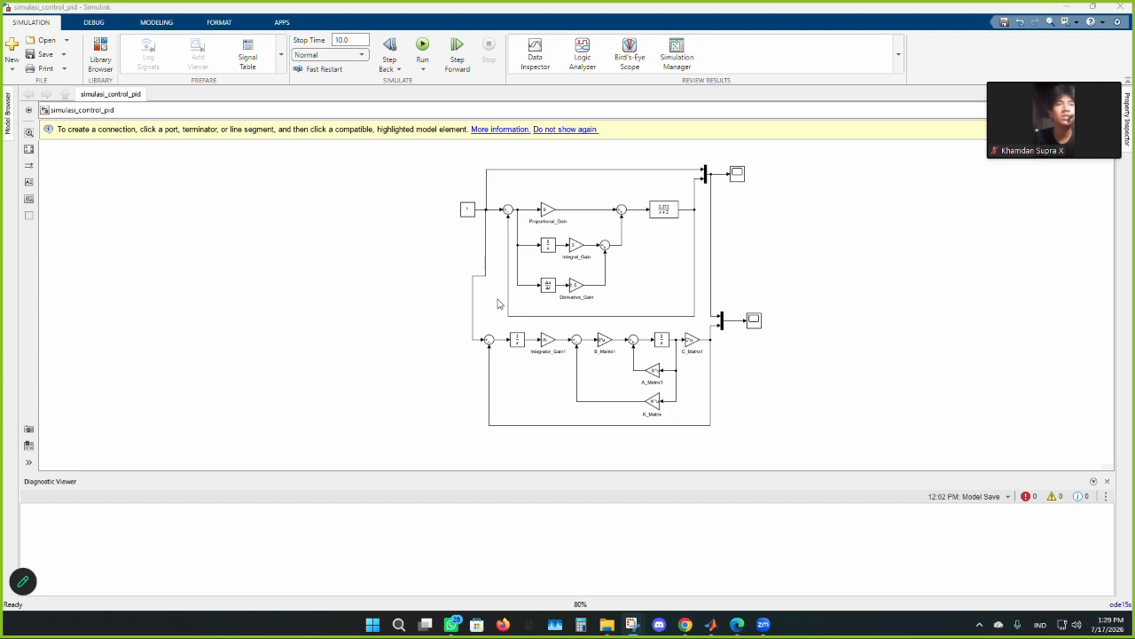
Examine the state-space loop's input side, from the Constant and first sum through the integrator, Integrator_Gain1 and second sum to K_Matrix
scroll(489, 342, up, 1)
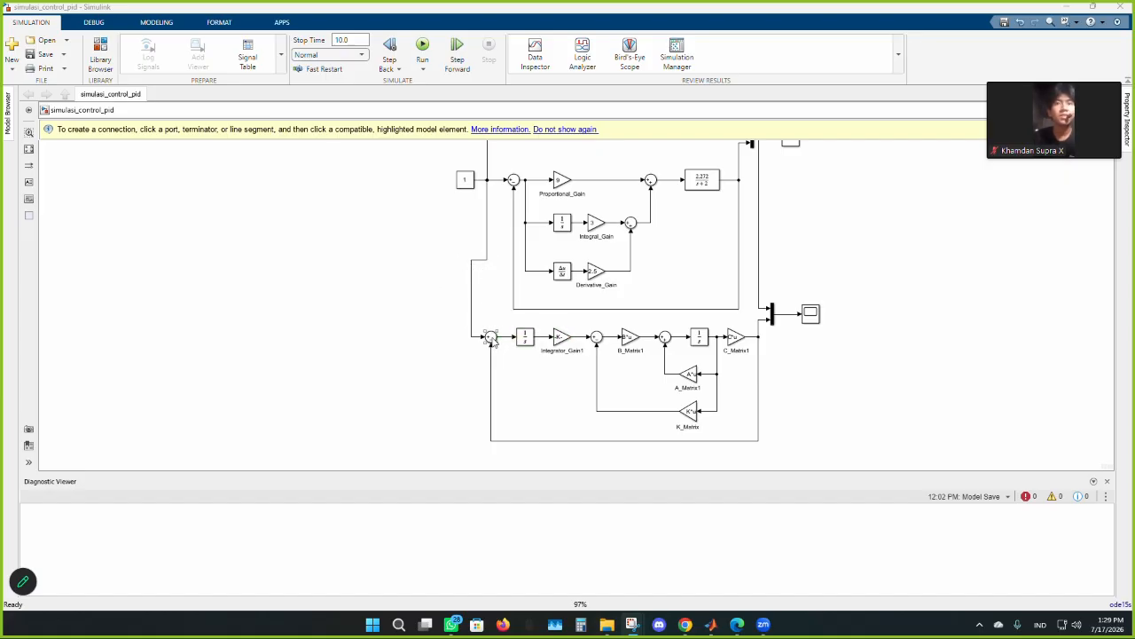
click(490, 338)
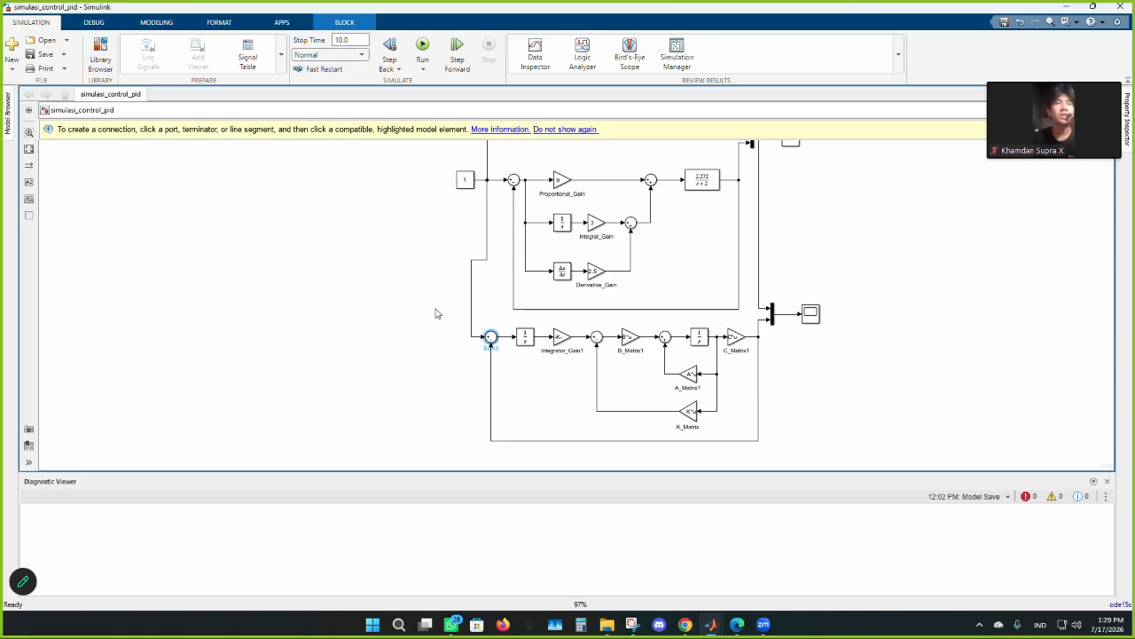
click(465, 180)
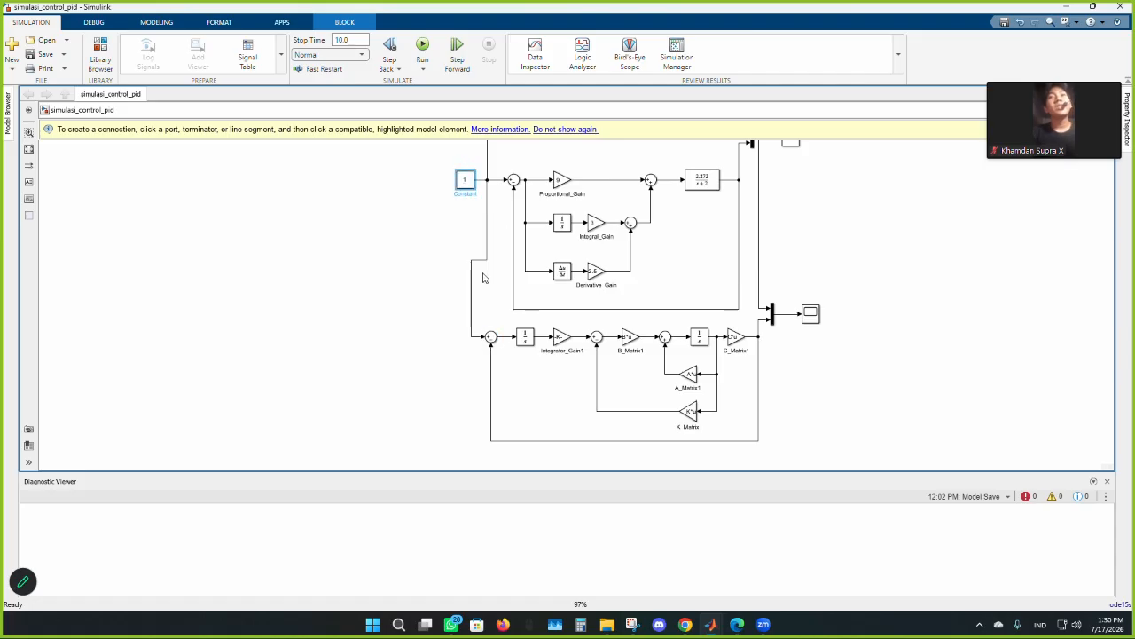
click(491, 338)
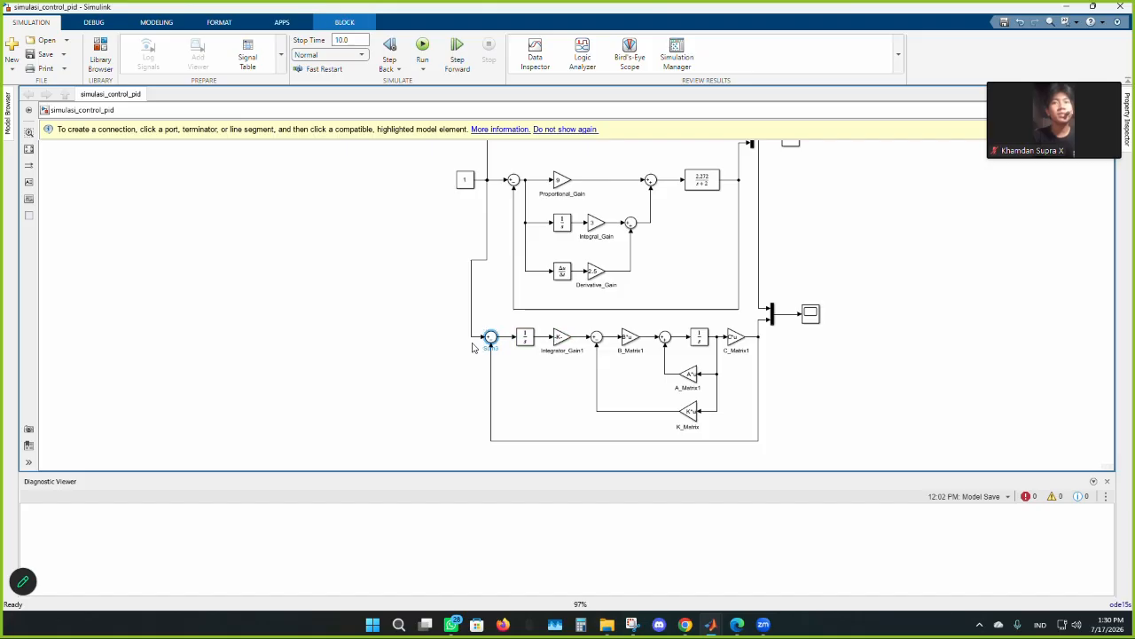
click(465, 181)
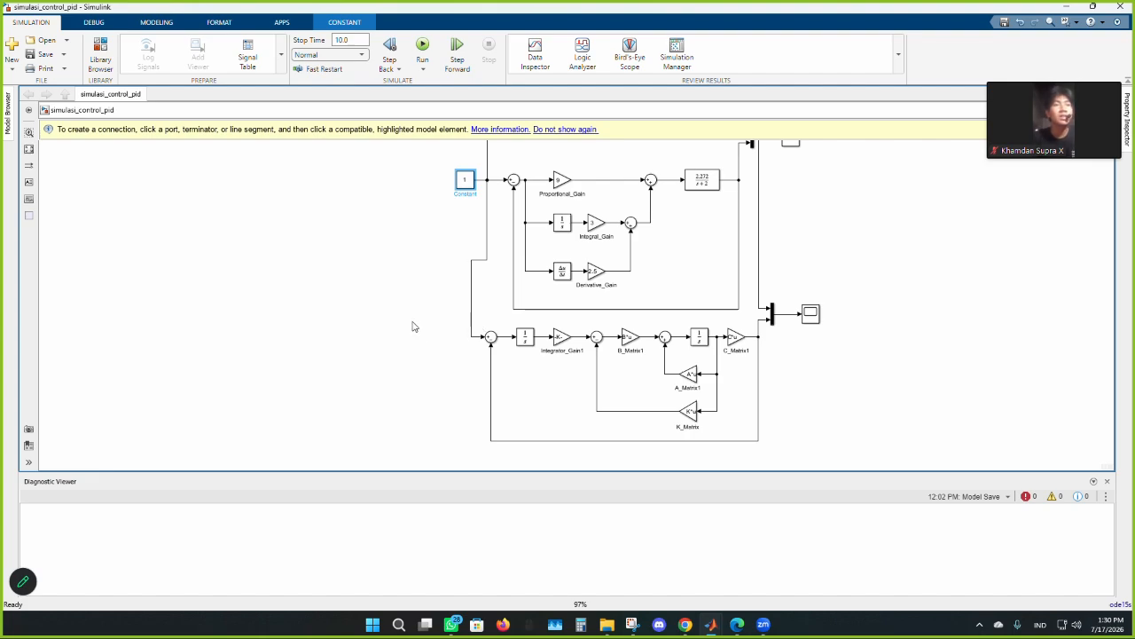
click(524, 341)
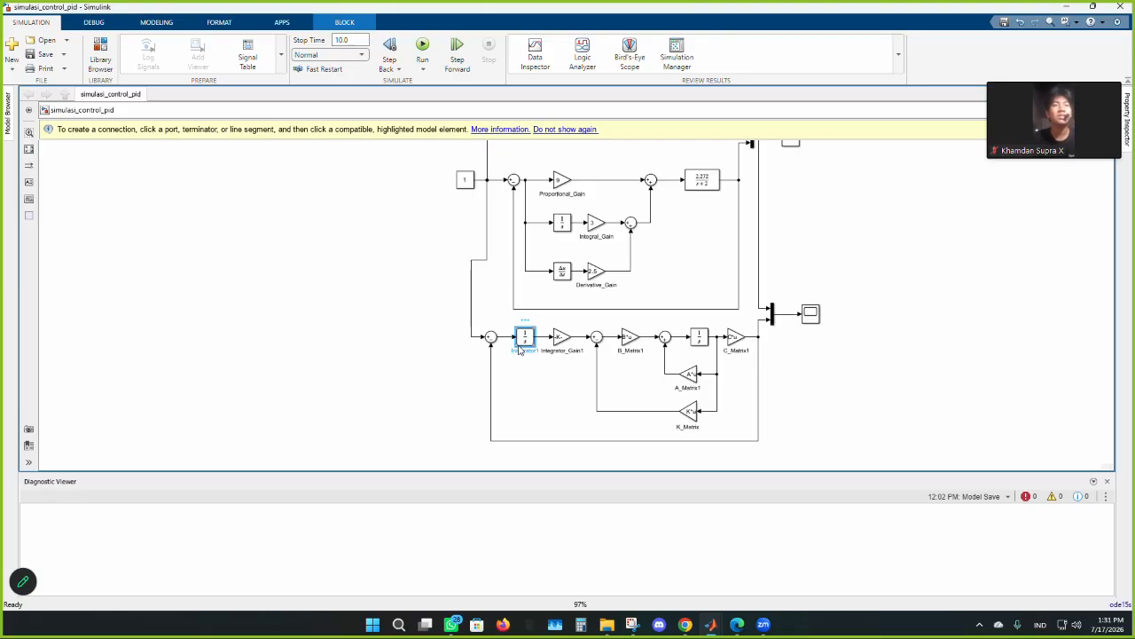
click(559, 339)
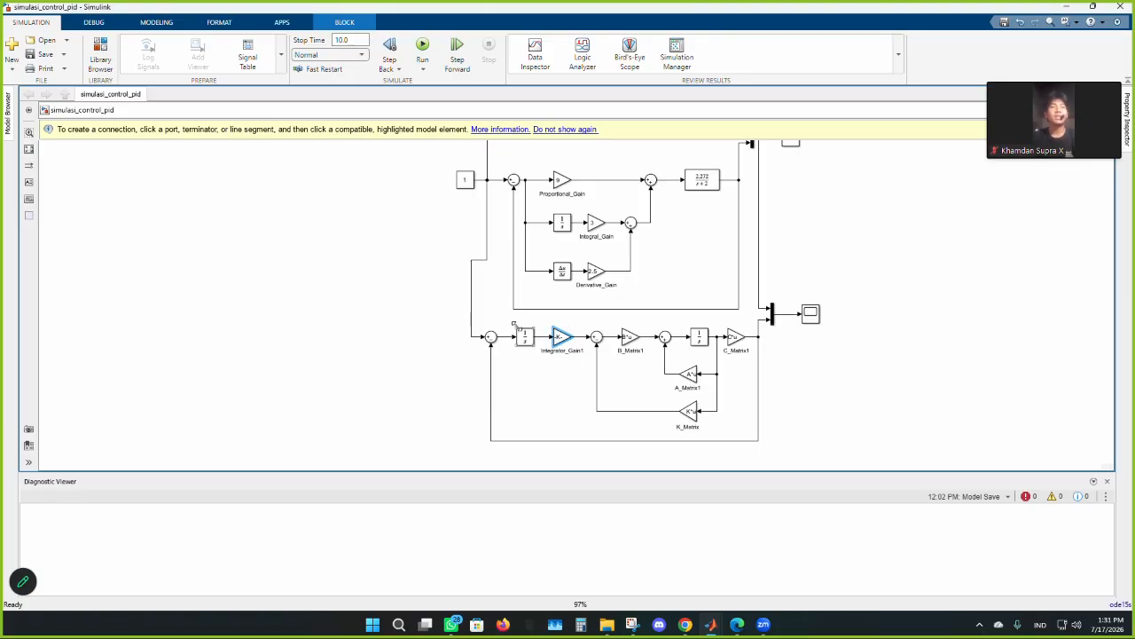
click(597, 338)
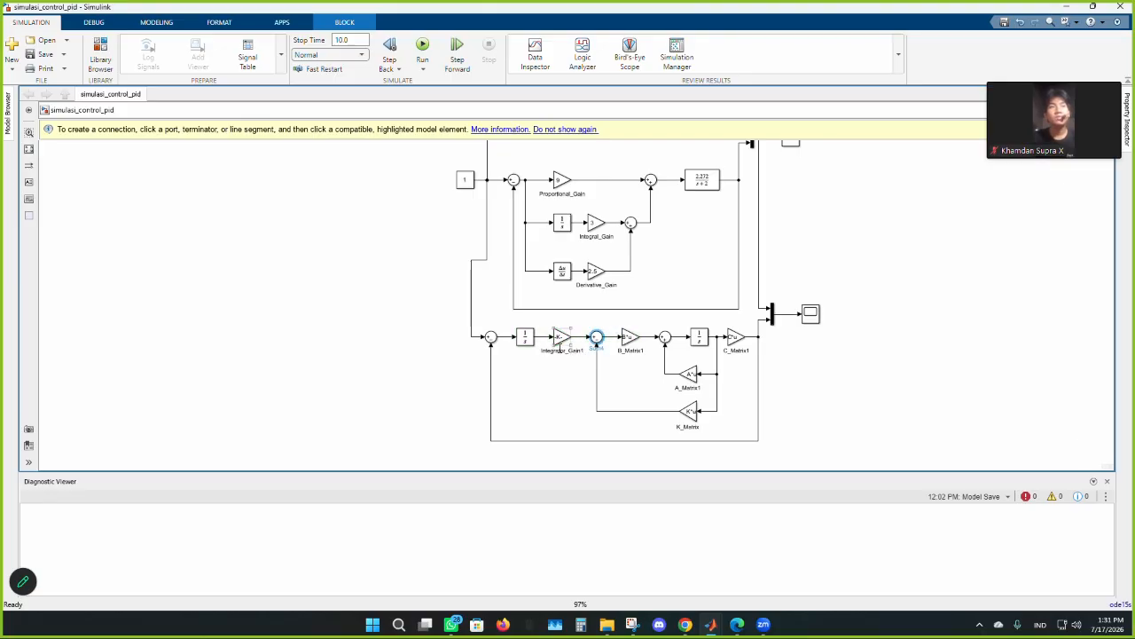
click(598, 352)
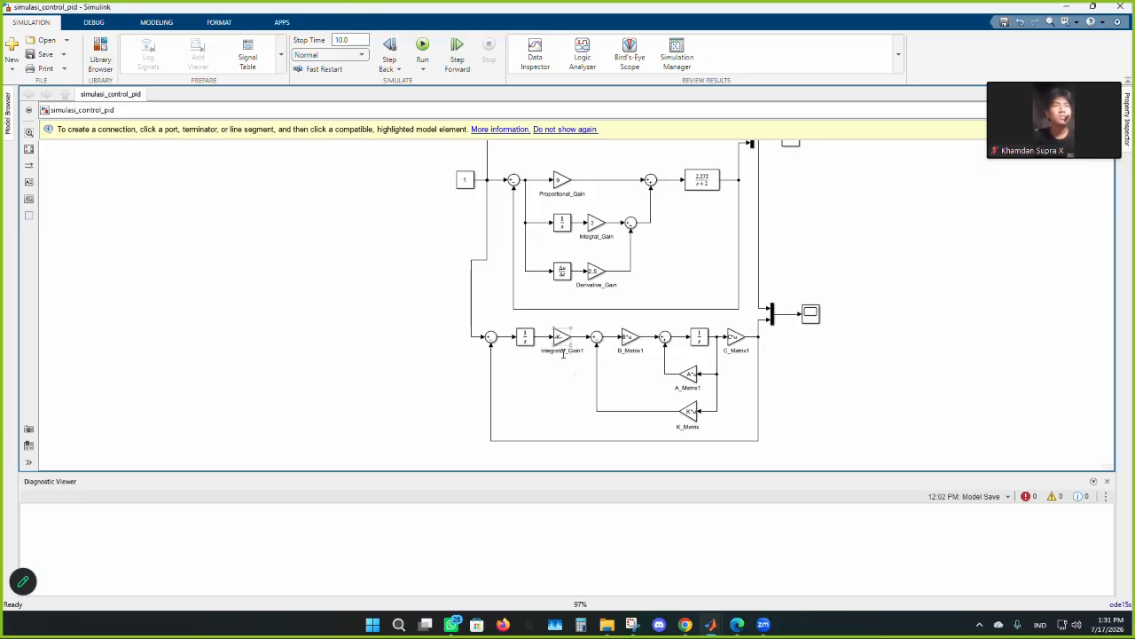
click(597, 340)
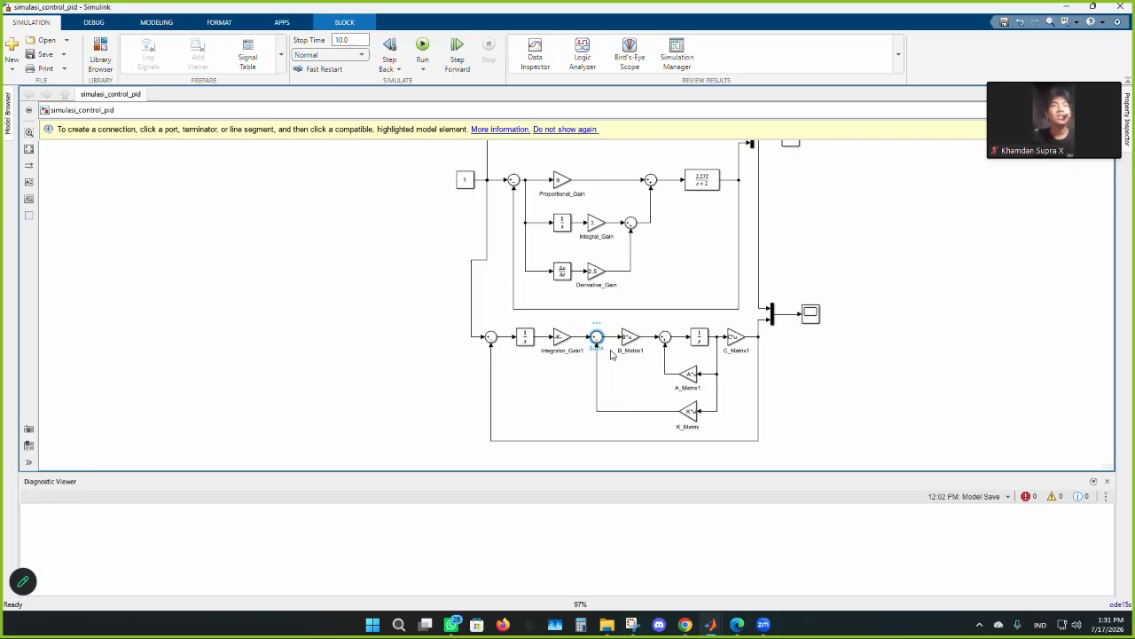
click(690, 411)
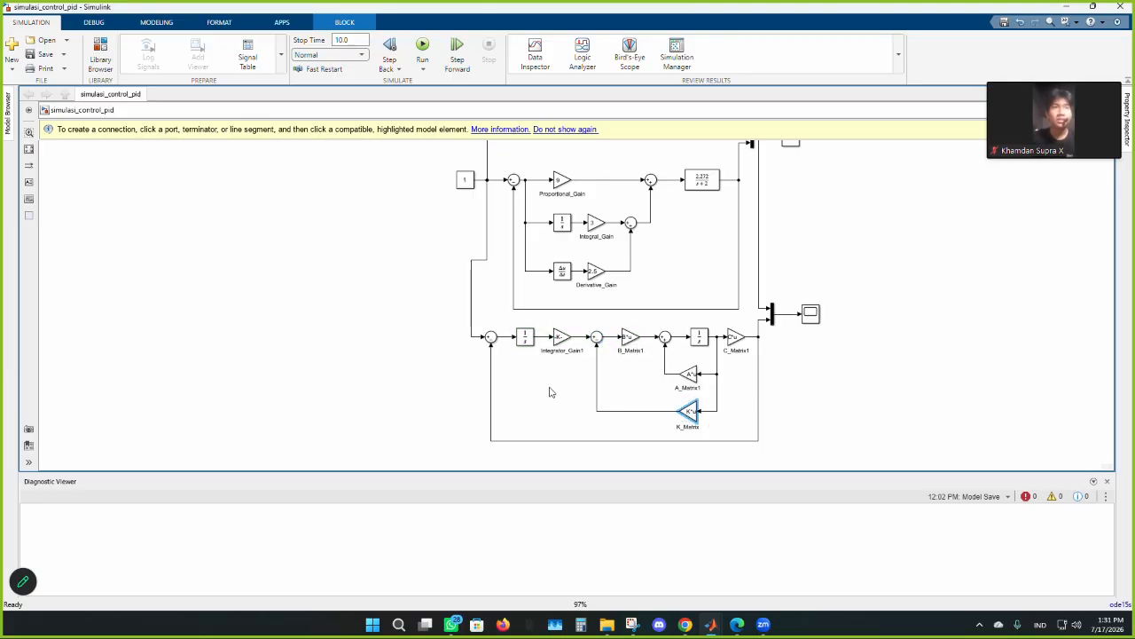
click(654, 372)
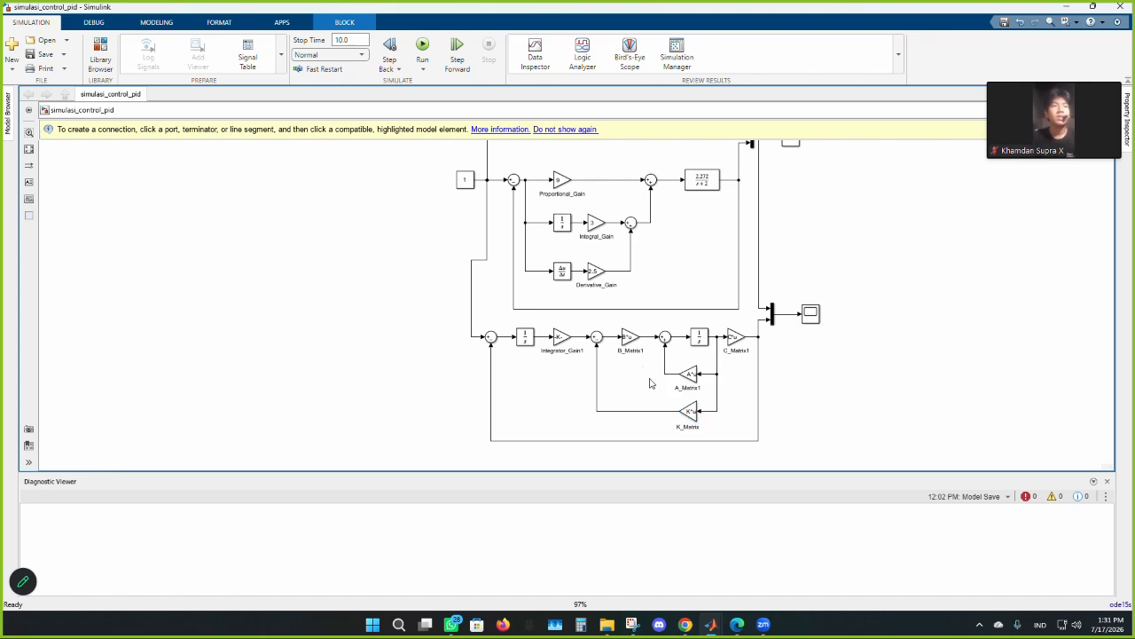
Examine the state-space plant blocks B_Matrix1, the sum, integrator and A_Matrix1, plus the output feedback line from C_Matrix1 to the first sum
click(630, 337)
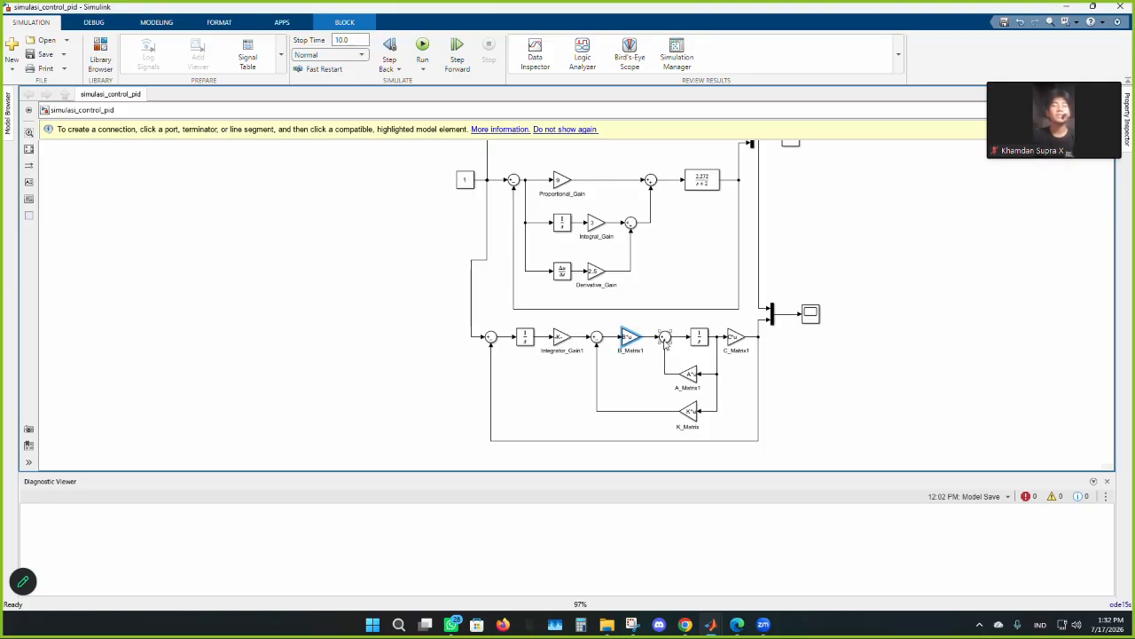
click(697, 337)
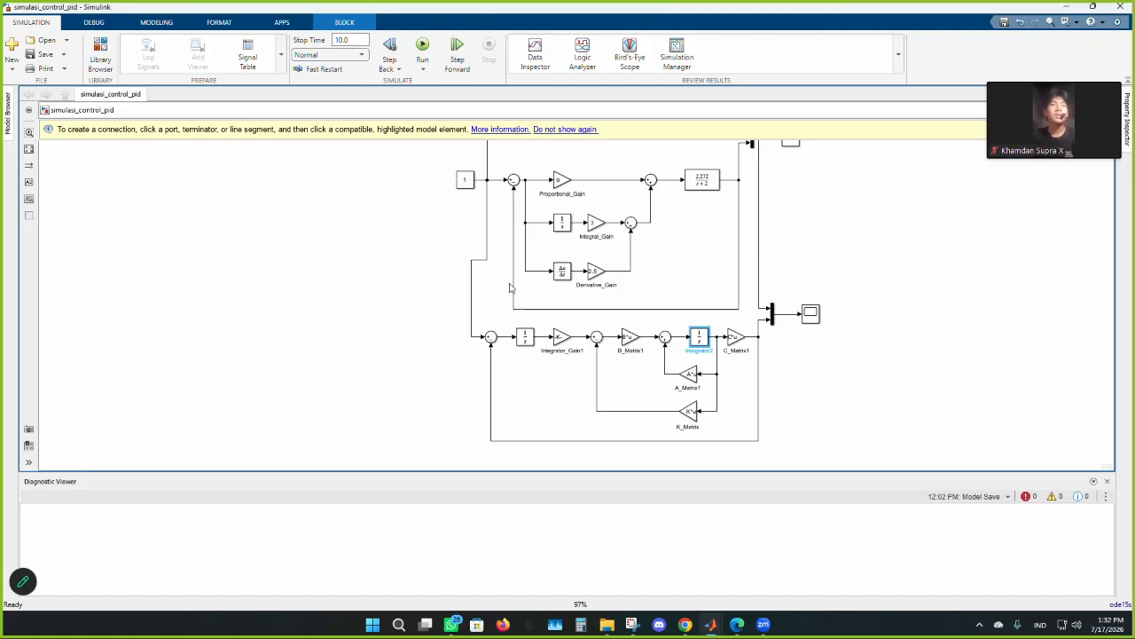
click(664, 341)
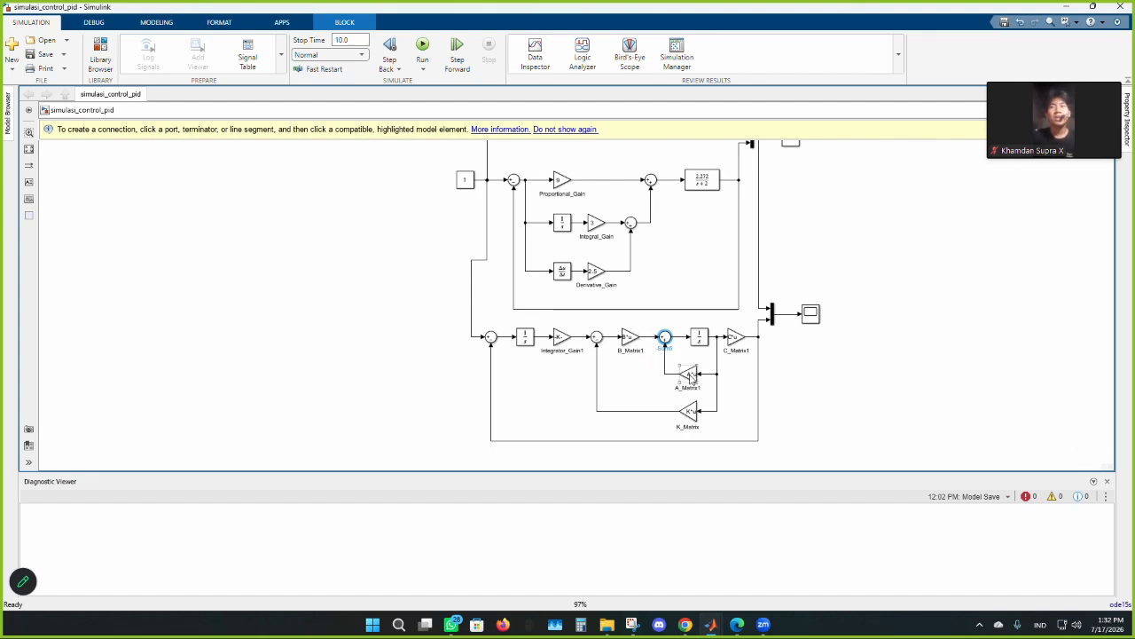
click(692, 378)
click(569, 318)
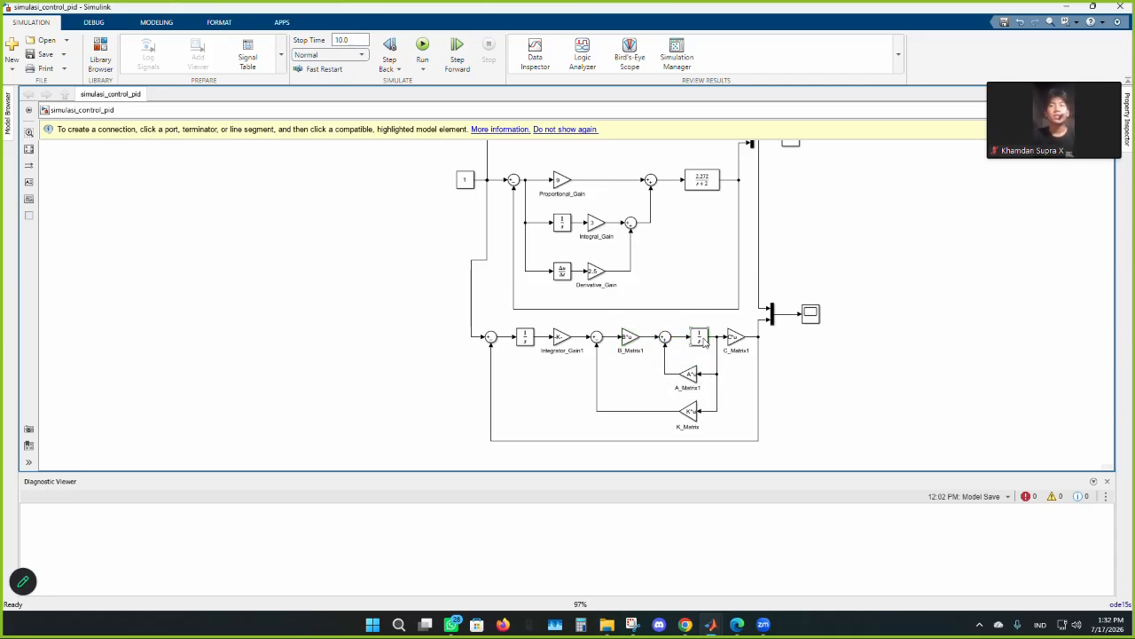
click(700, 340)
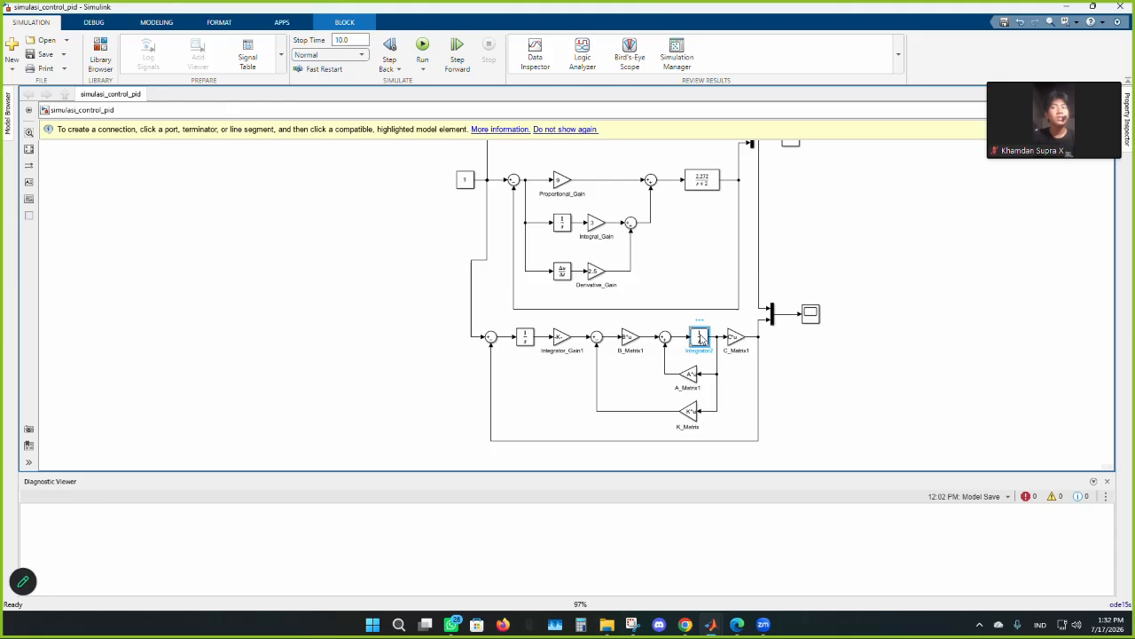
click(695, 381)
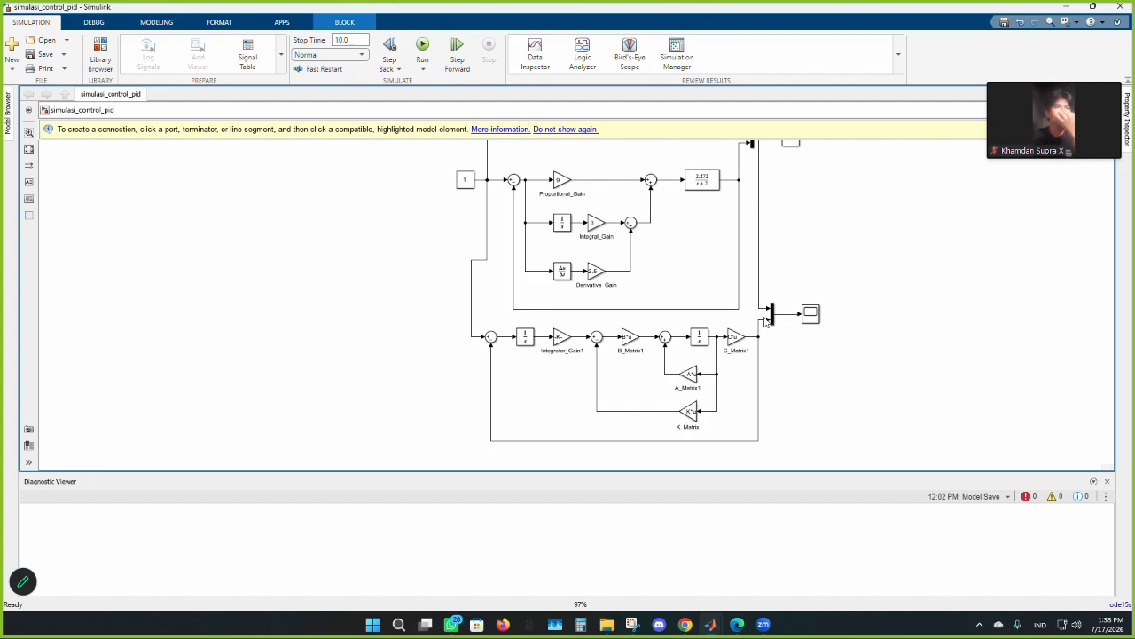
click(510, 21)
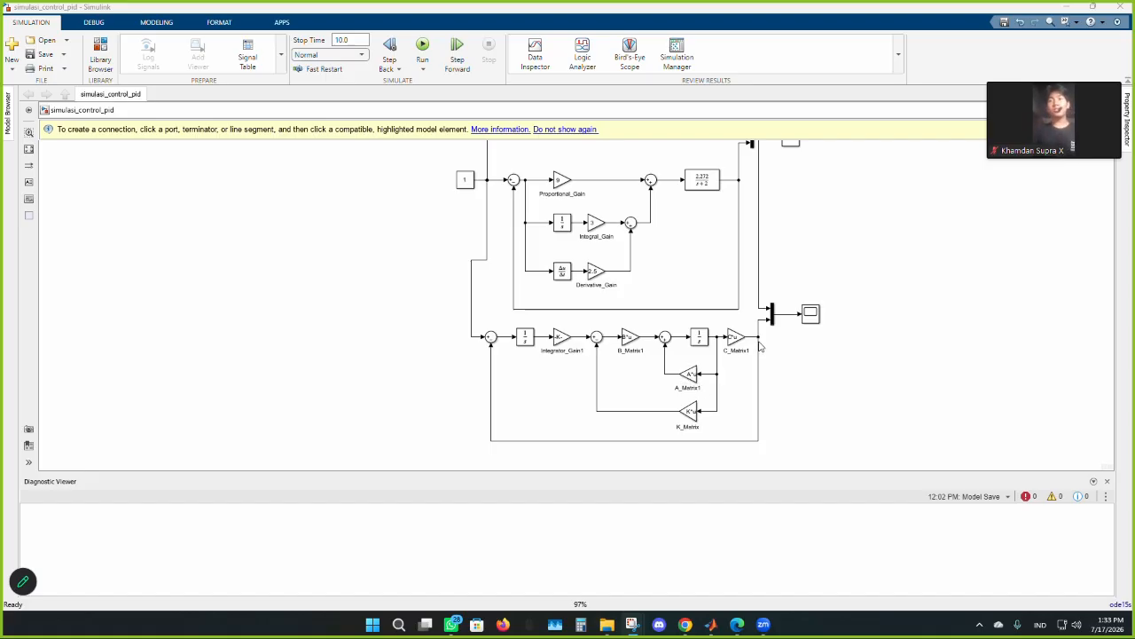
click(759, 347)
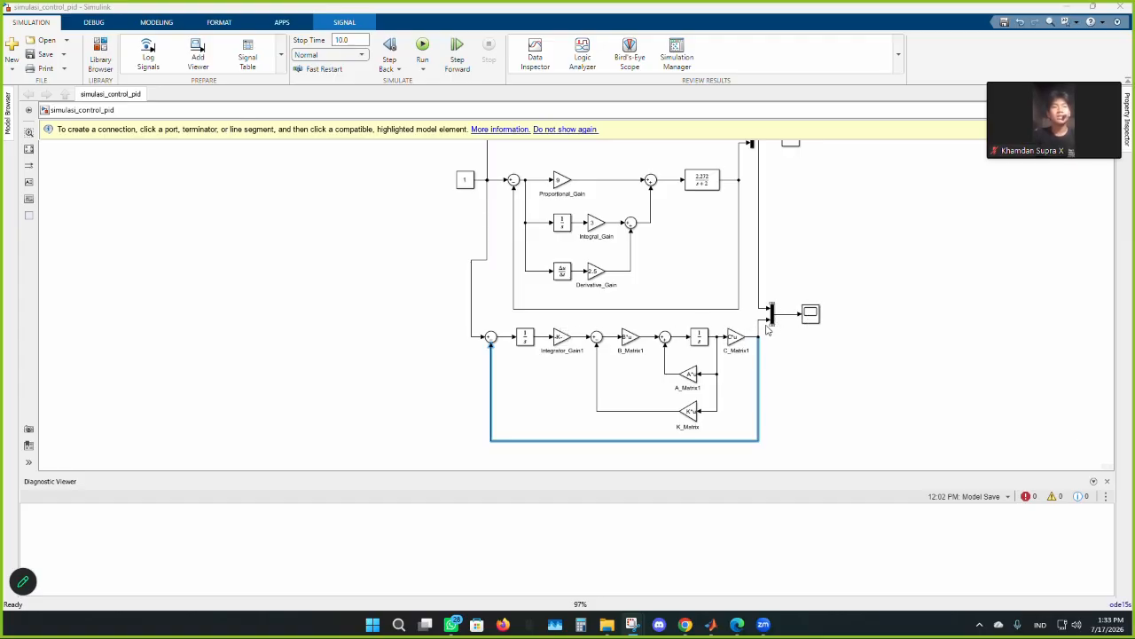
Run the simulasi_control_pid simulation and open Scope1, which compares the PID and state-space responses
click(811, 314)
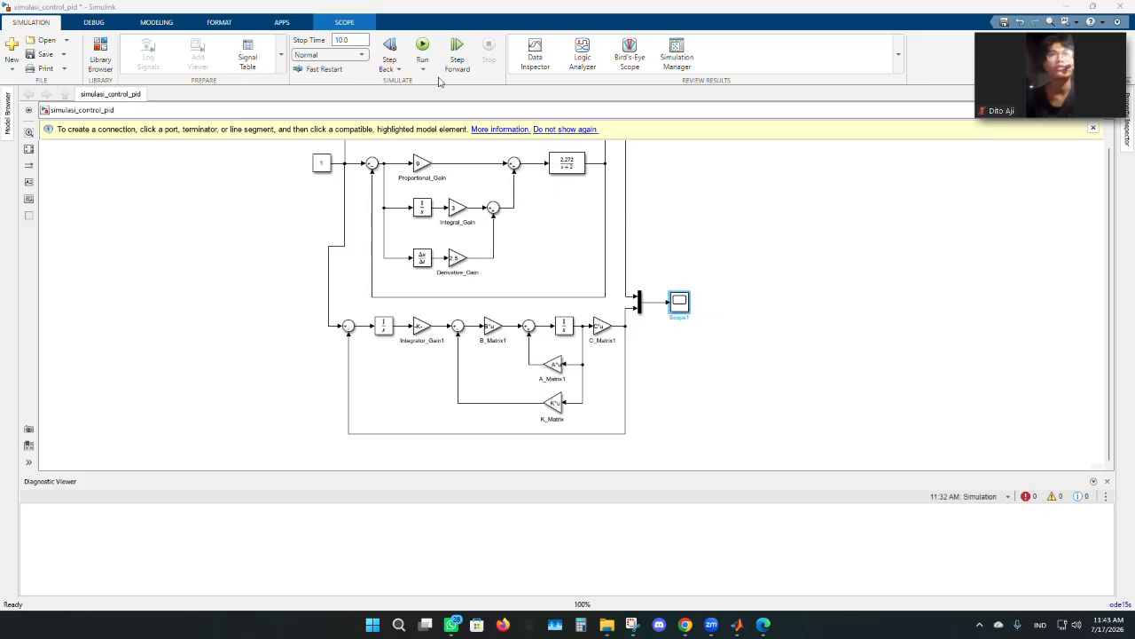
click(424, 50)
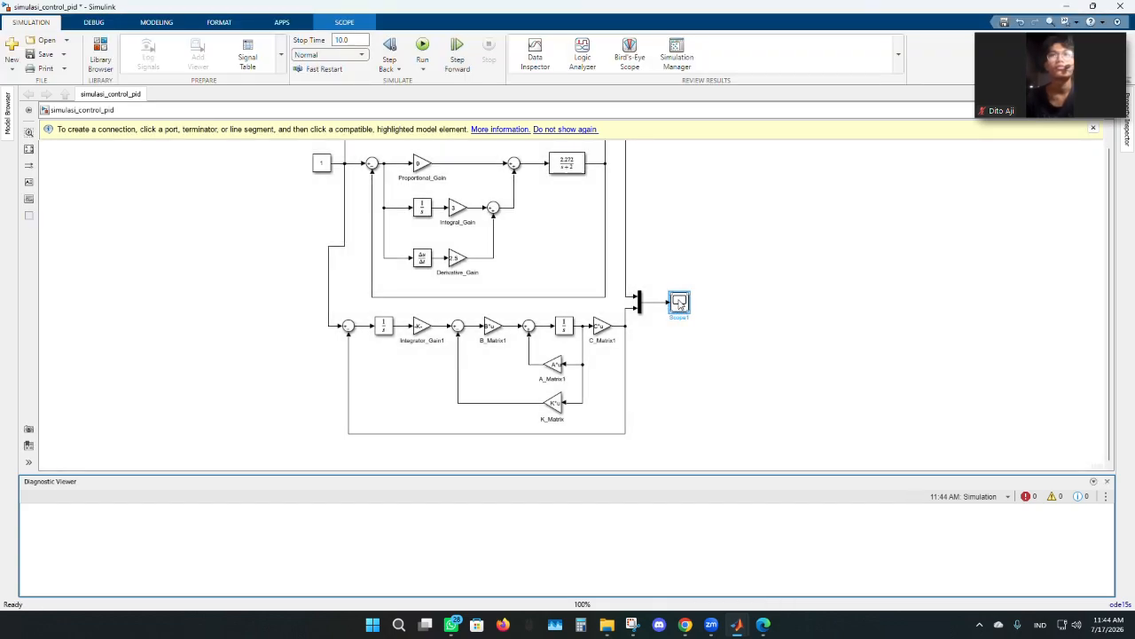
double_click(679, 303)
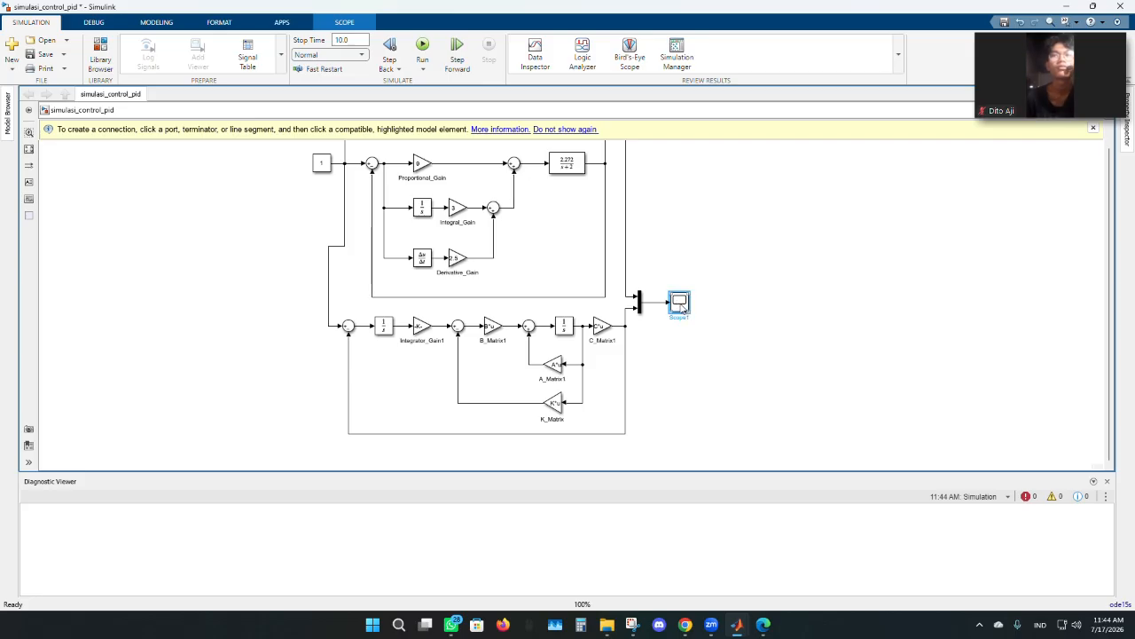
double_click(681, 304)
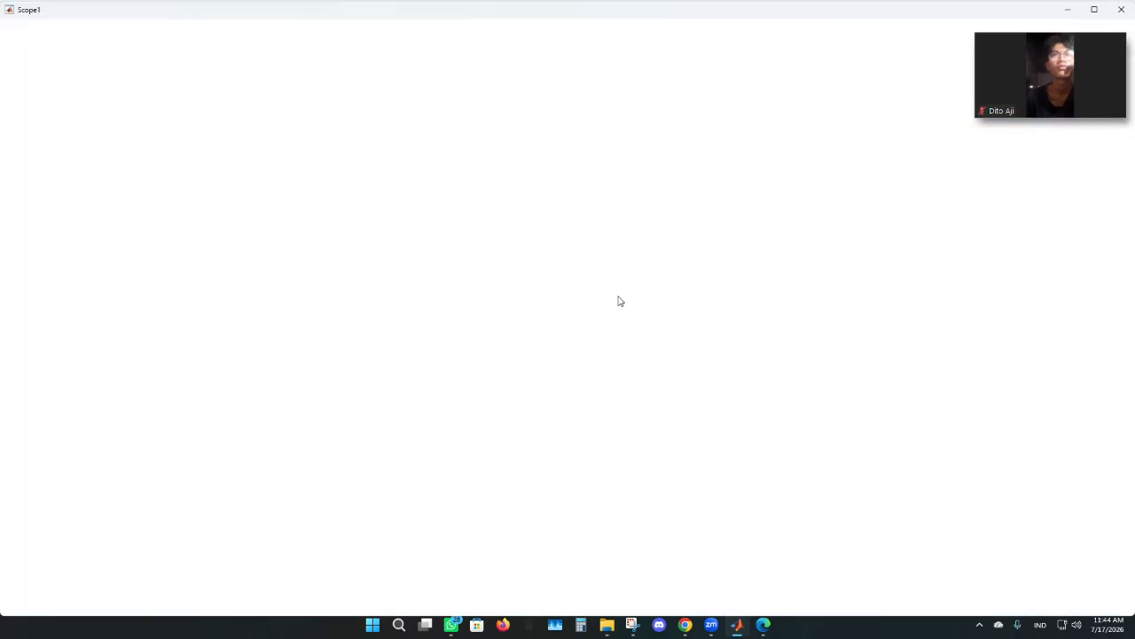